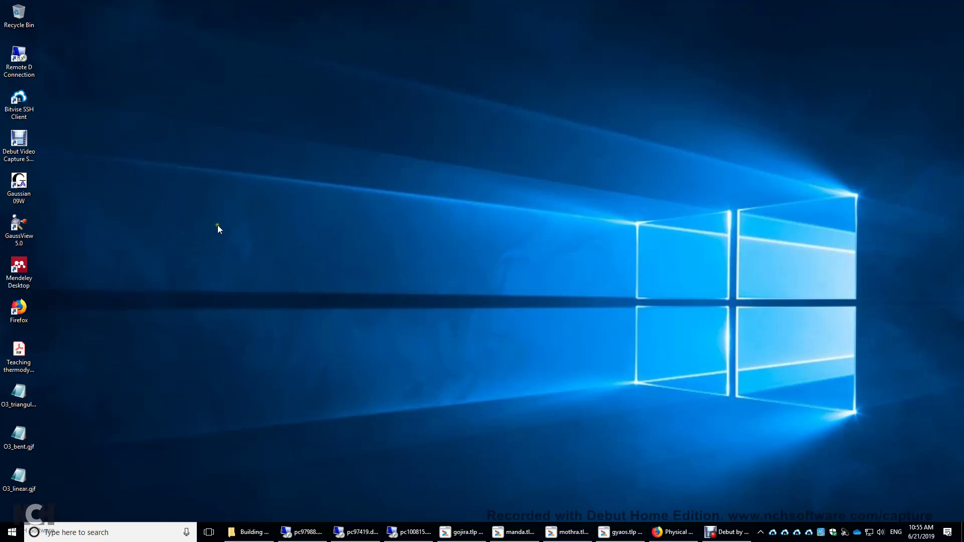
- Launch GaussView 5.0 and dismiss the startup tips
left_click(16, 229)
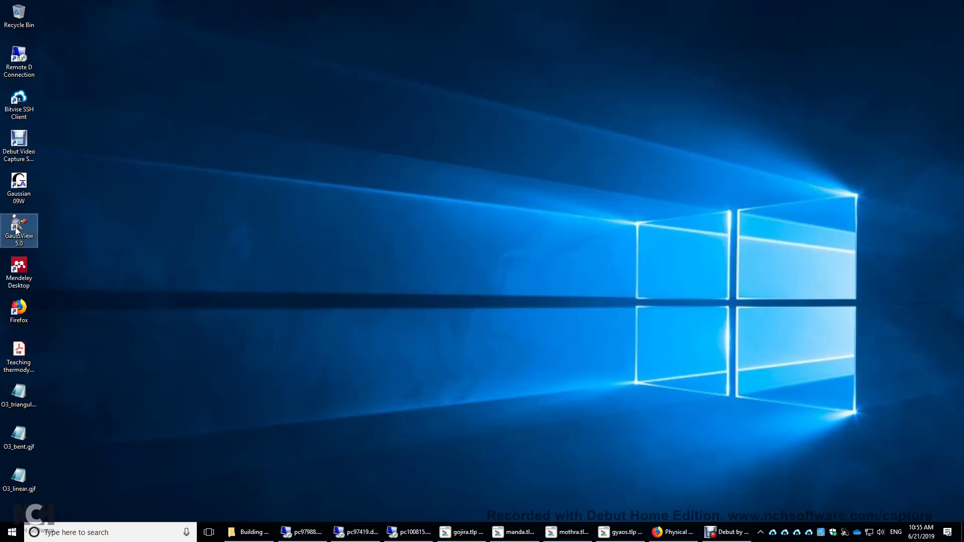
double_click(23, 231)
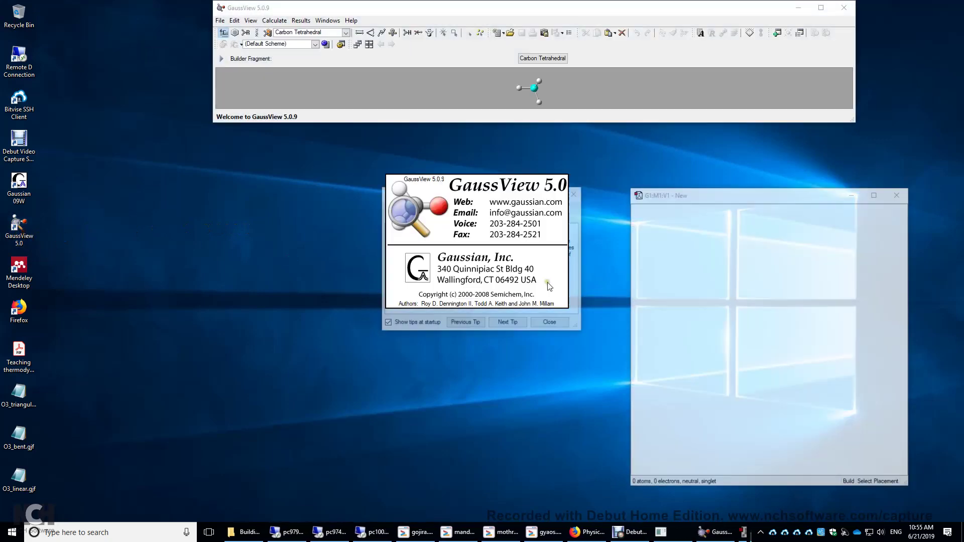
left_click(550, 322)
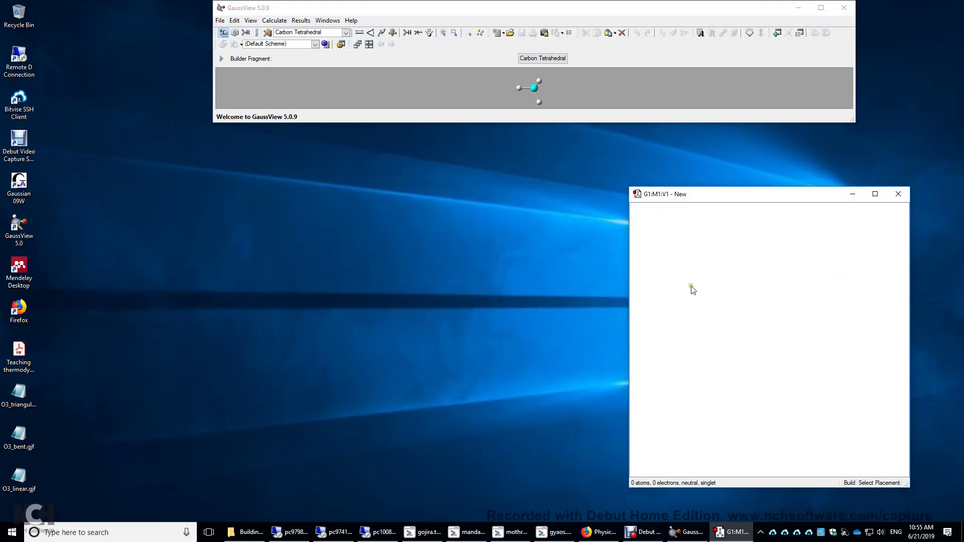
- Create two more molecule group windows so G1, G2 and G3 sit side by side
left_click(221, 21)
mouse_move(233, 33)
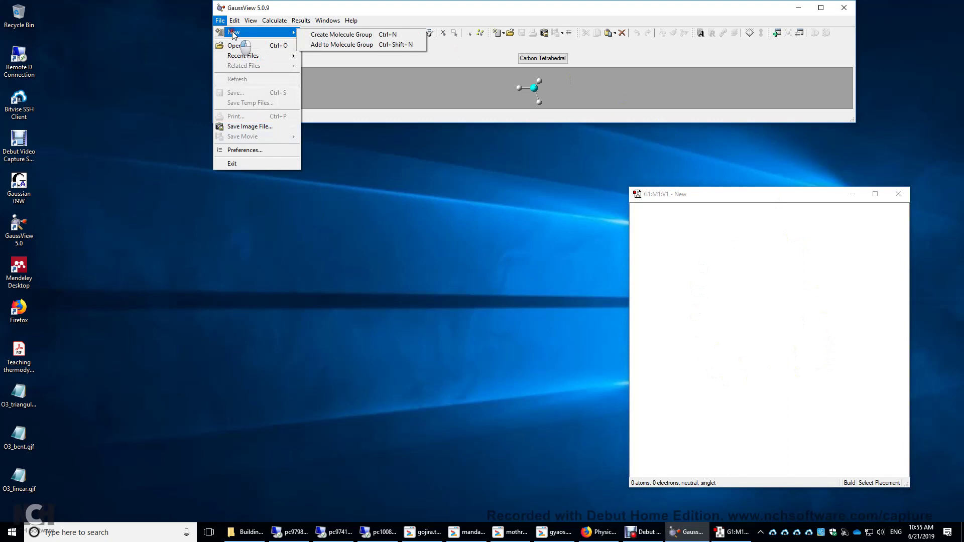
left_click(345, 36)
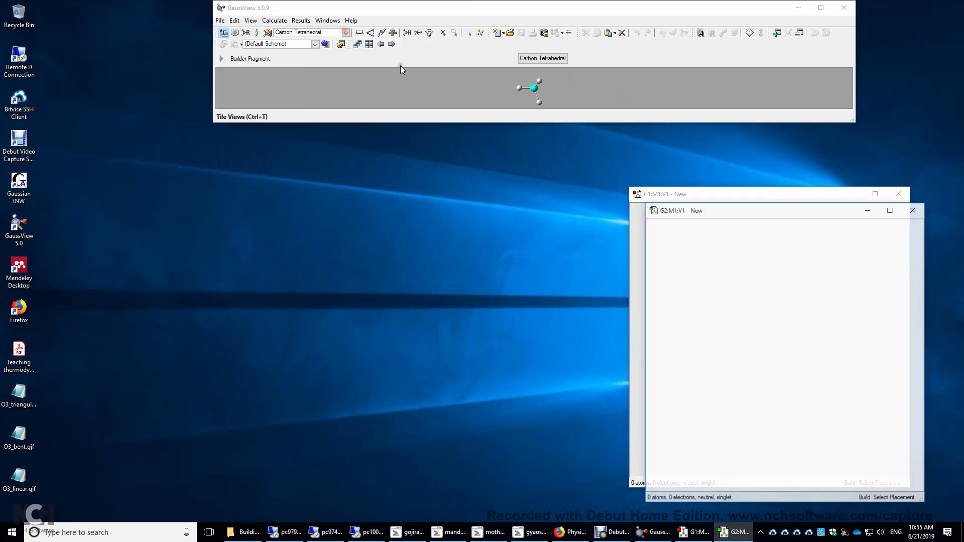
left_click_drag(779, 206, 184, 195)
key("ctrl+n")
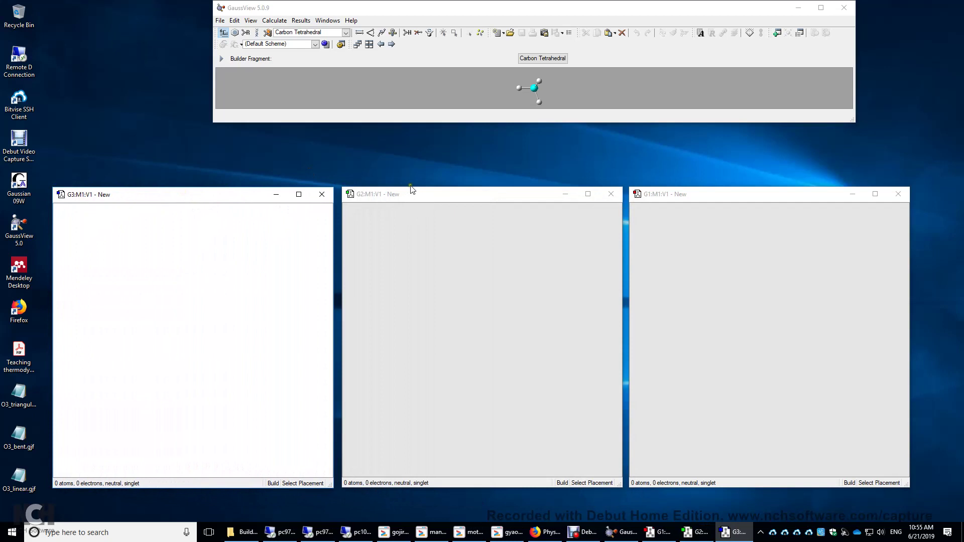
- Browse the element periodic table and the ring fragment collection
left_click(224, 34)
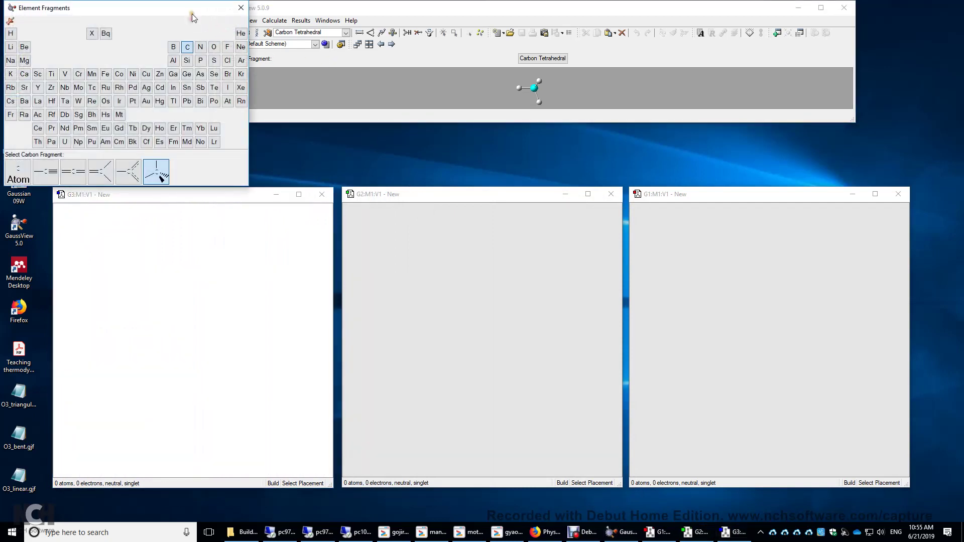
left_click_drag(193, 17, 190, 66)
left_click(235, 32)
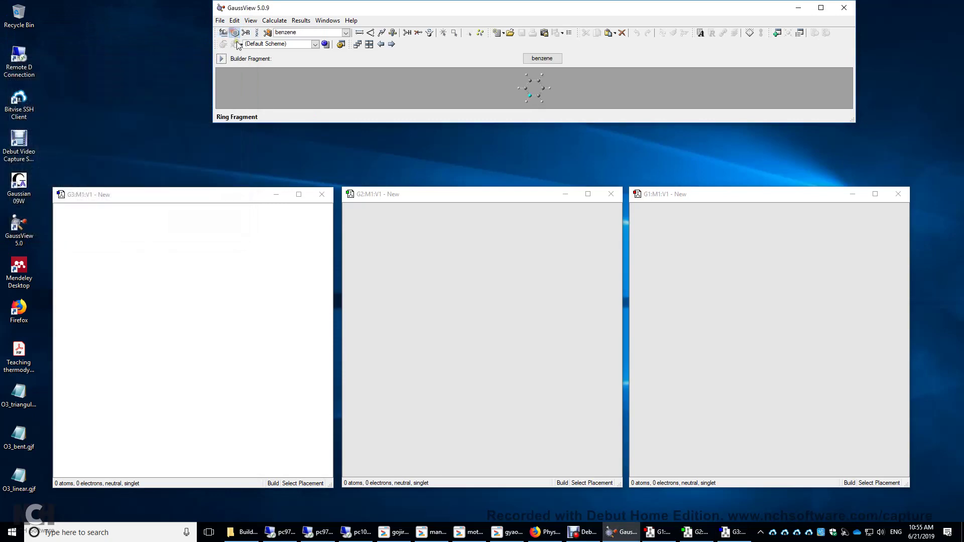
left_click(543, 59)
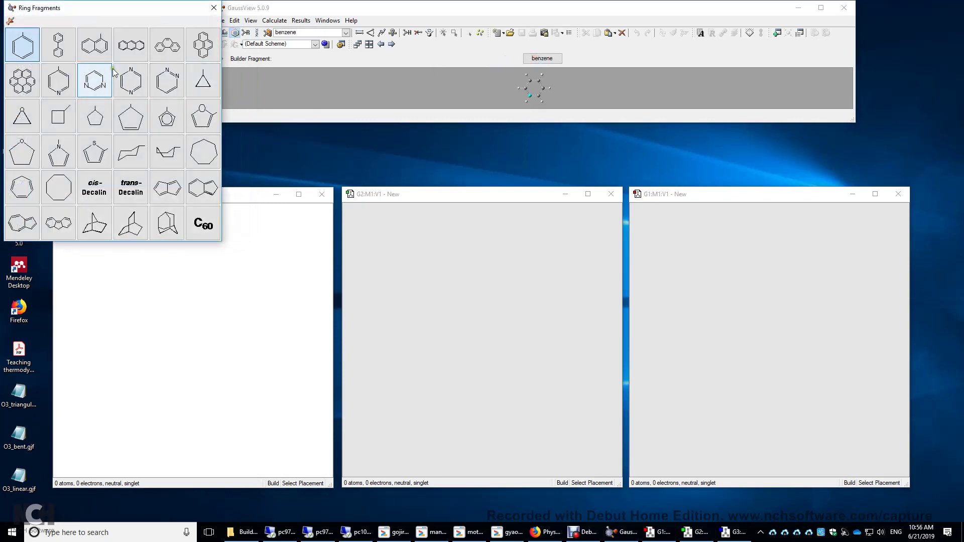
- Browse the R-group and biological fragment collections, leaving Alanine as the fragment
left_click(250, 34)
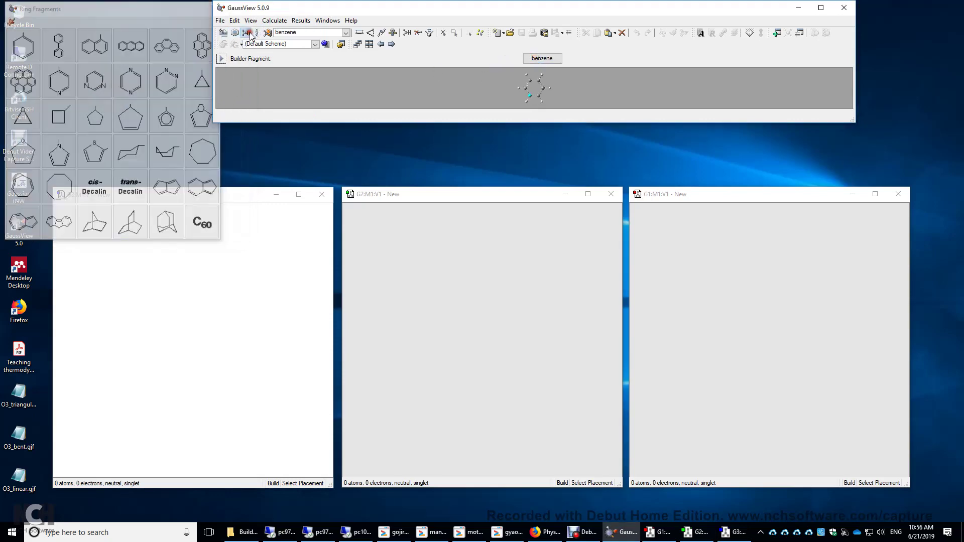
left_click(535, 58)
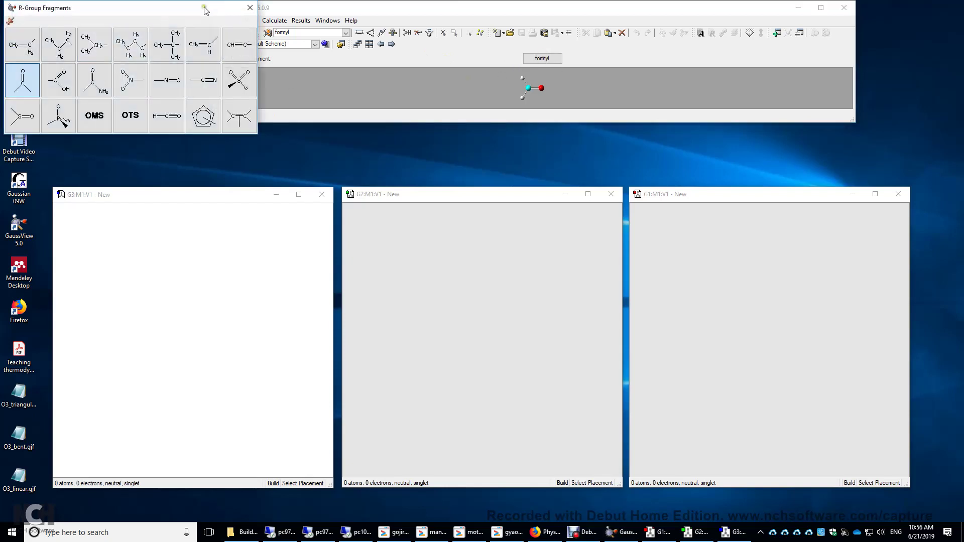
left_click(250, 7)
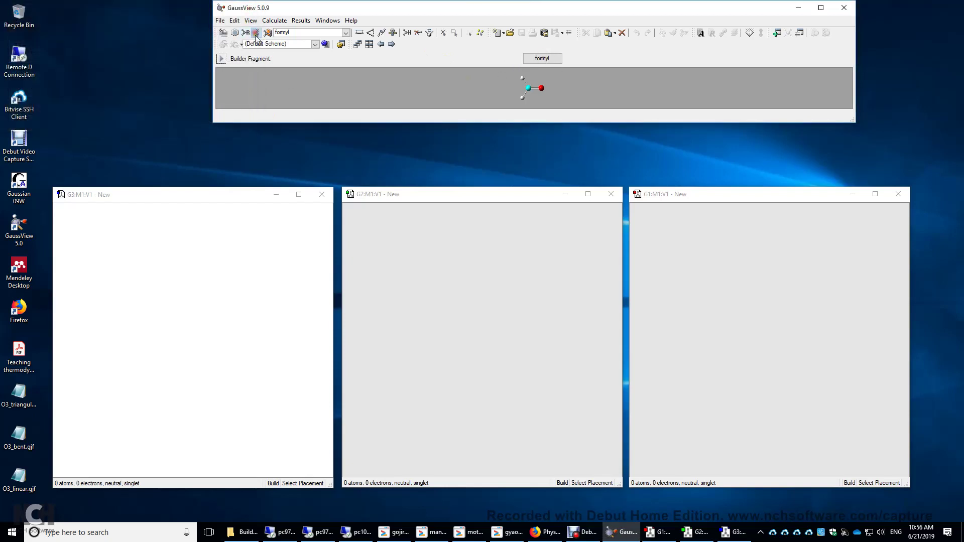
left_click(256, 34)
left_click(538, 60)
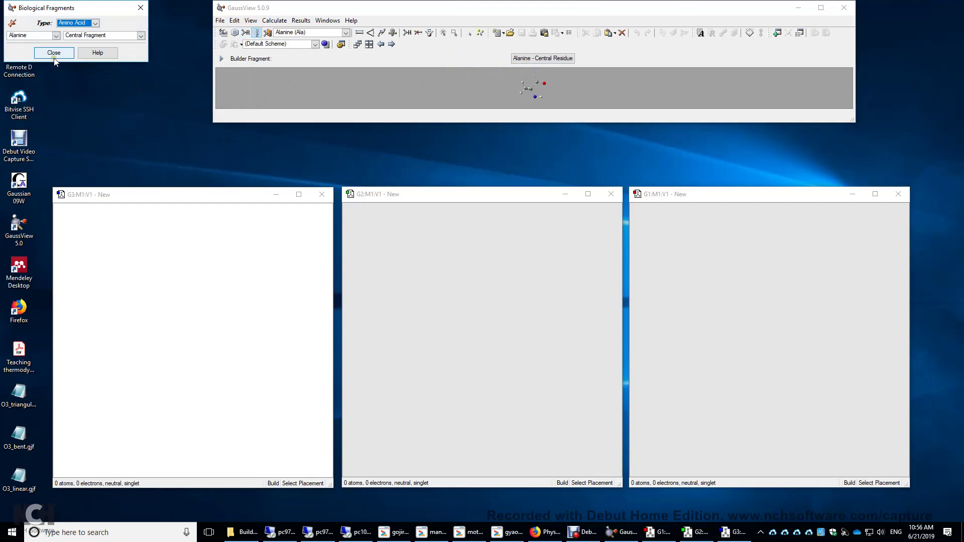
left_click(140, 8)
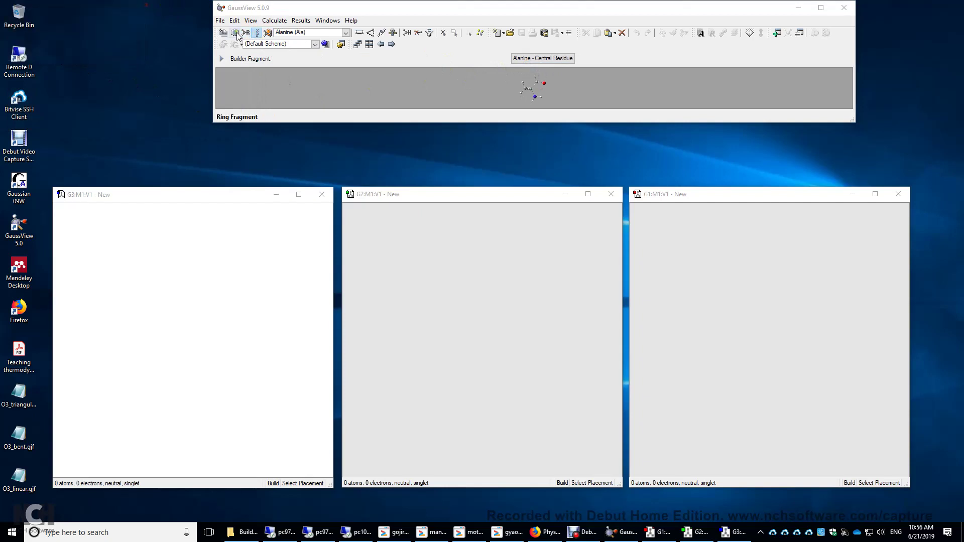
- Place a bent oxygen water fragment in each of the G3, G2 and G1 windows
left_click(224, 33)
left_click(224, 33)
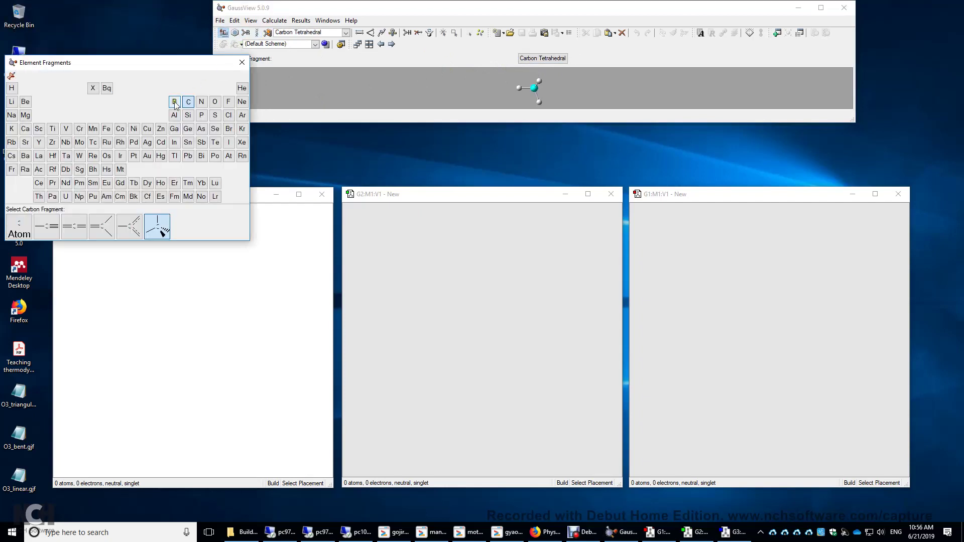
left_click(215, 101)
left_click(74, 227)
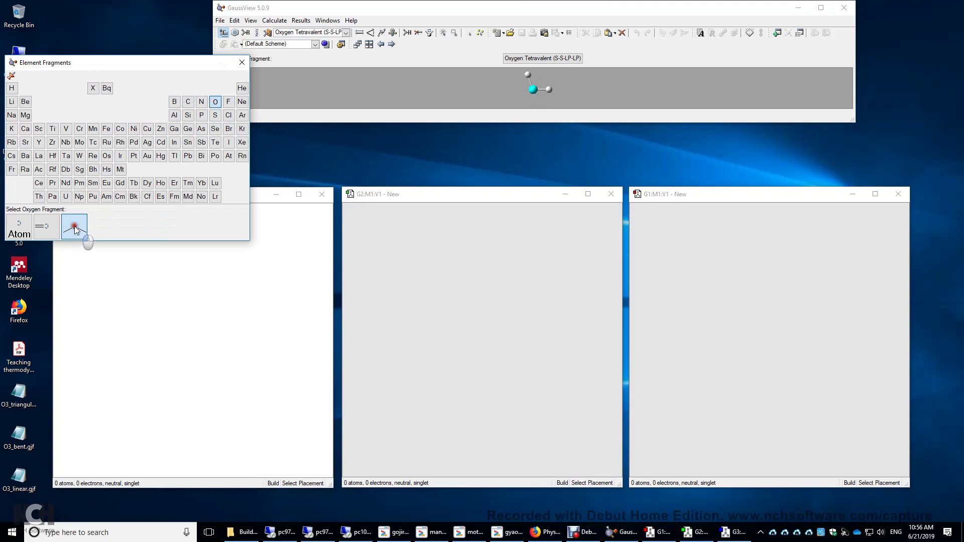
left_click(169, 294)
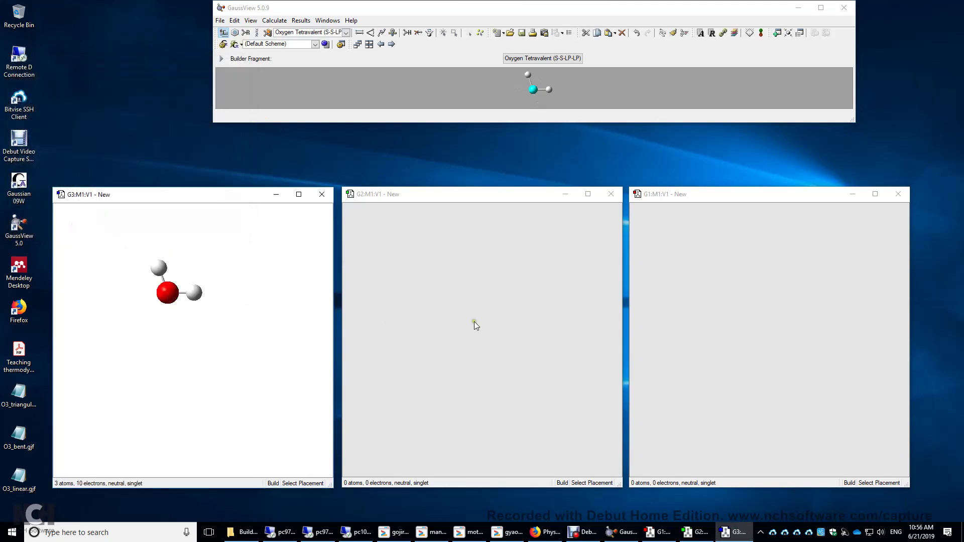
left_click(471, 297)
left_click(474, 296)
left_click(776, 300)
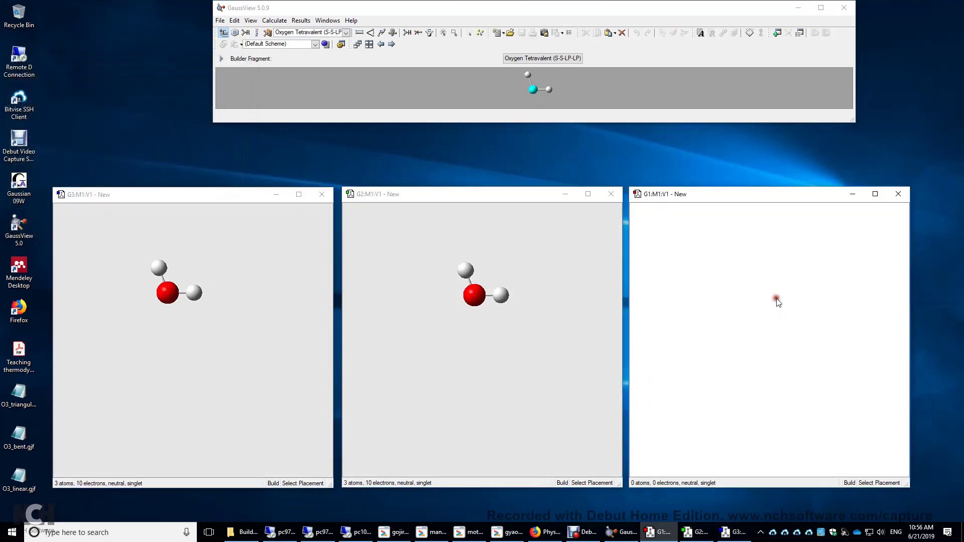
left_click(776, 300)
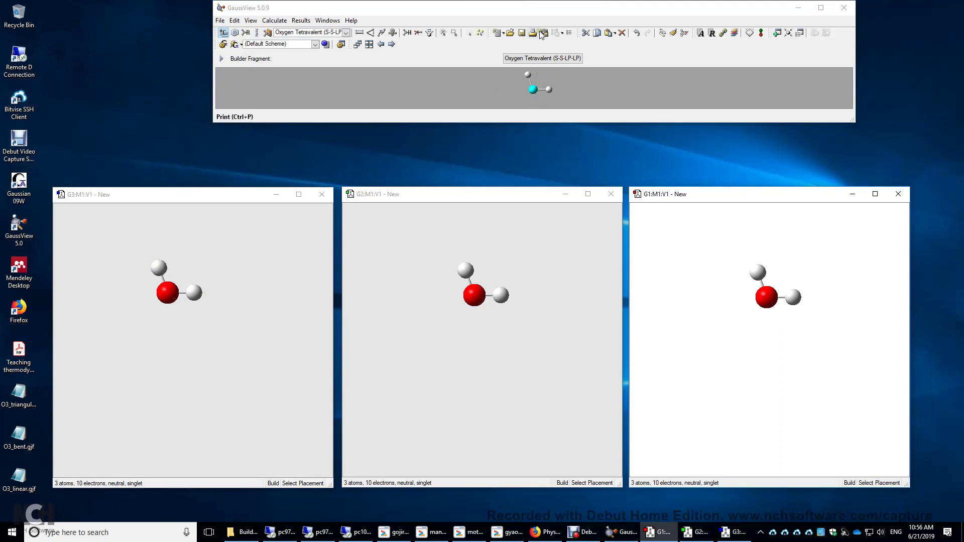
- Replace both hydrogens with single oxygen atoms in G3, G2 and G1, forming O3
left_click(515, 55)
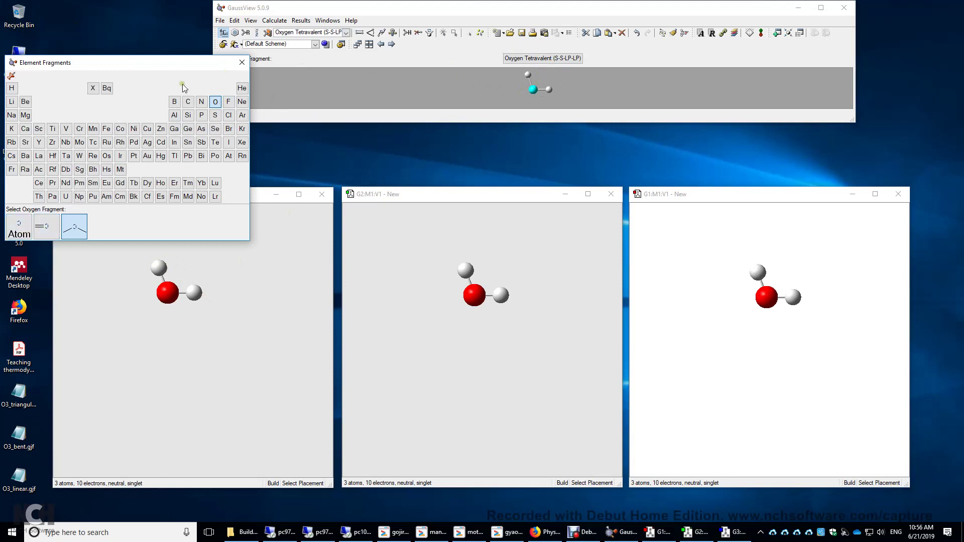
left_click(19, 227)
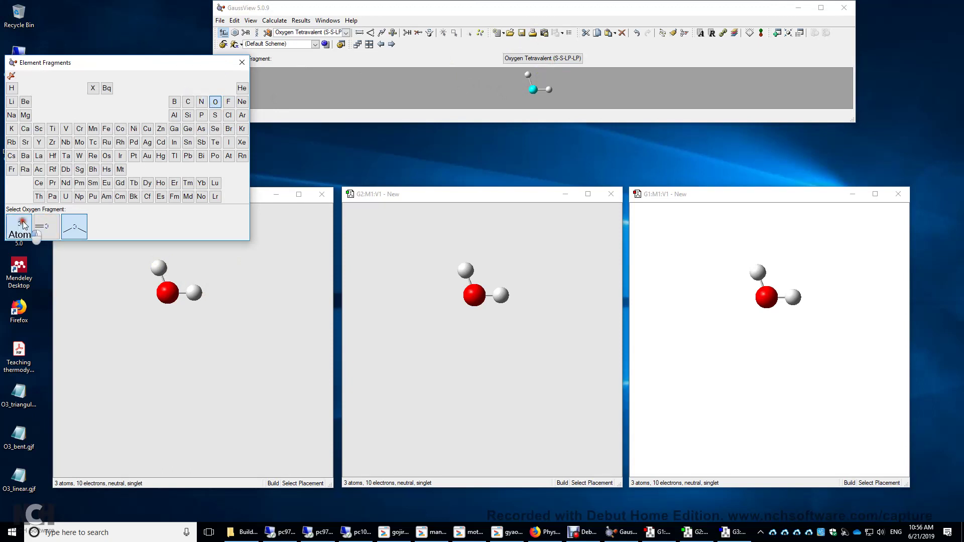
left_click(150, 263)
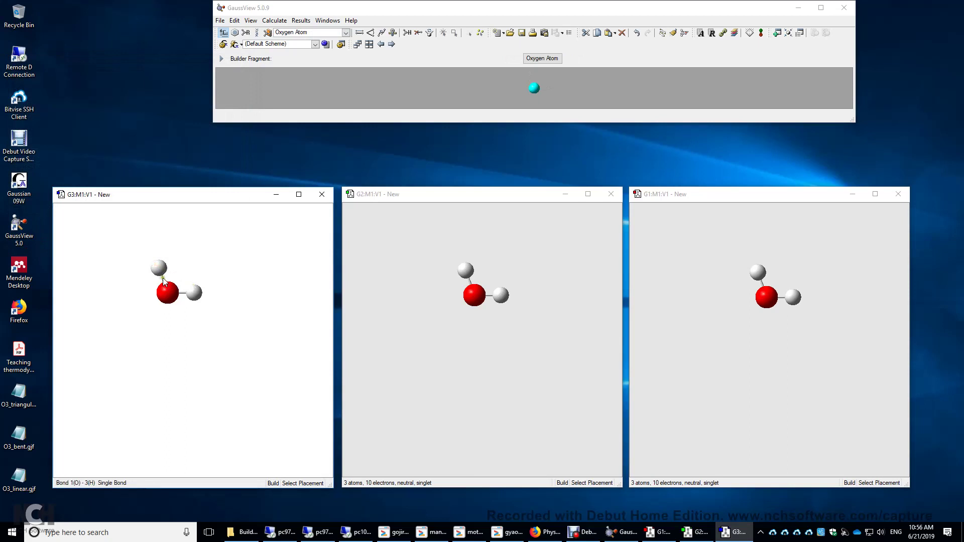
left_click(159, 268)
left_click(194, 293)
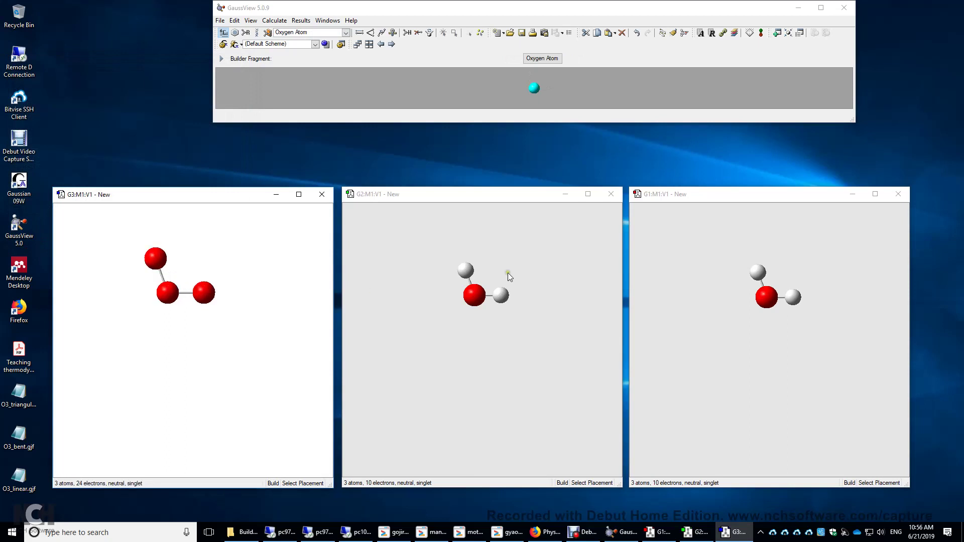
left_click(465, 270)
left_click(465, 270)
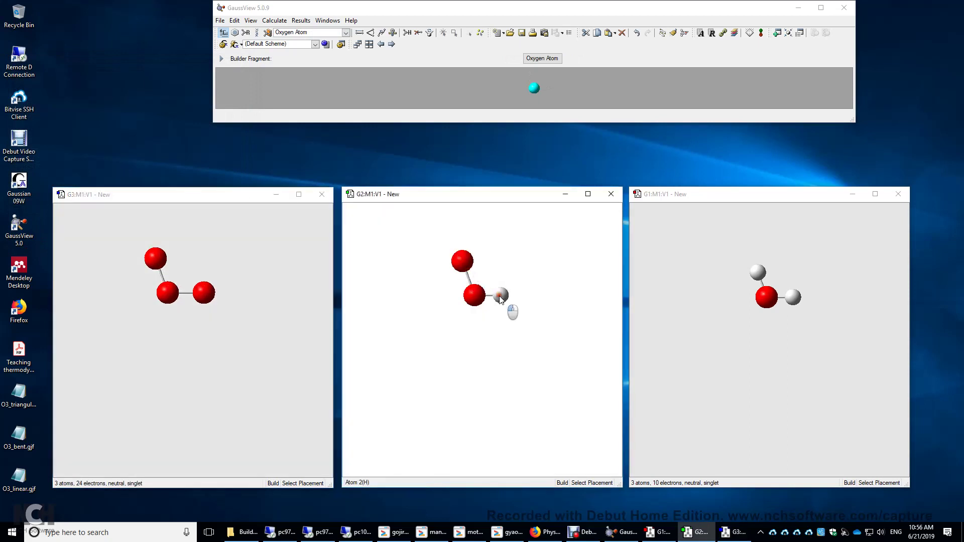
left_click(501, 296)
left_click(758, 272)
left_click(757, 272)
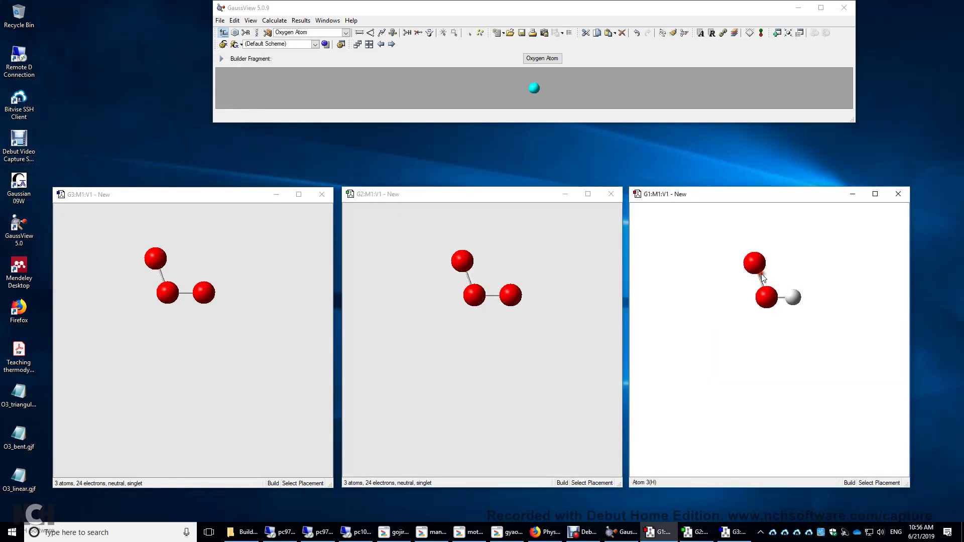
left_click(791, 299)
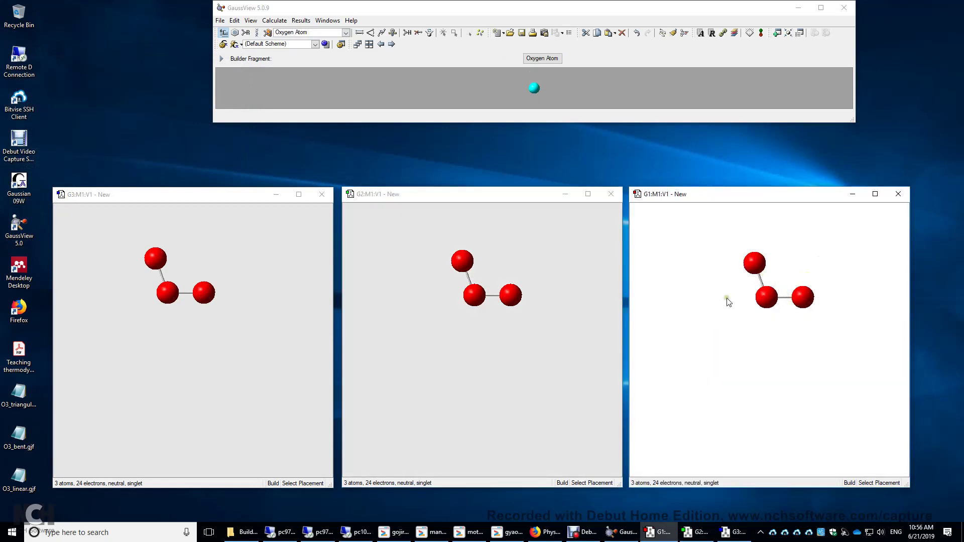
- Set the G1 ozone's O–O–O angle to 180° so it becomes linear
left_click(369, 34)
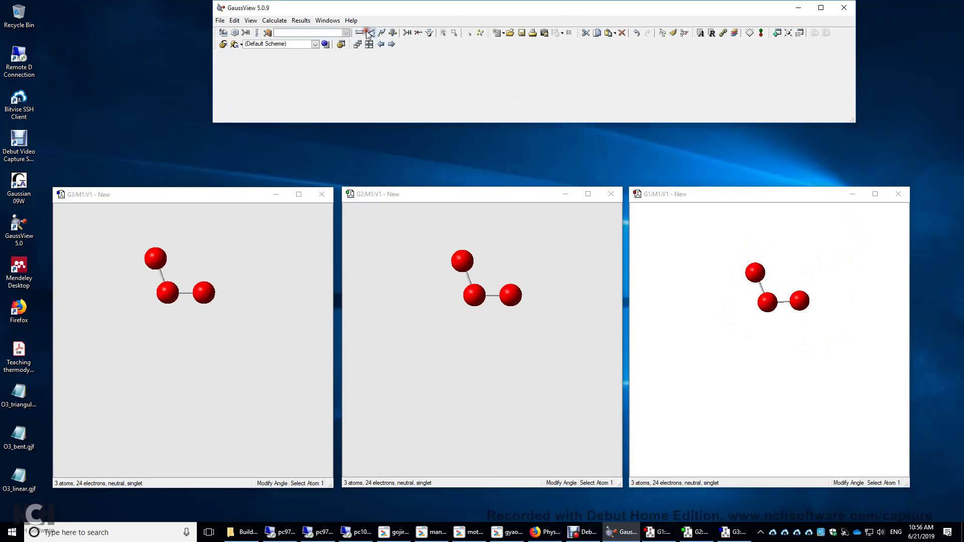
left_click(755, 273)
left_click(766, 301)
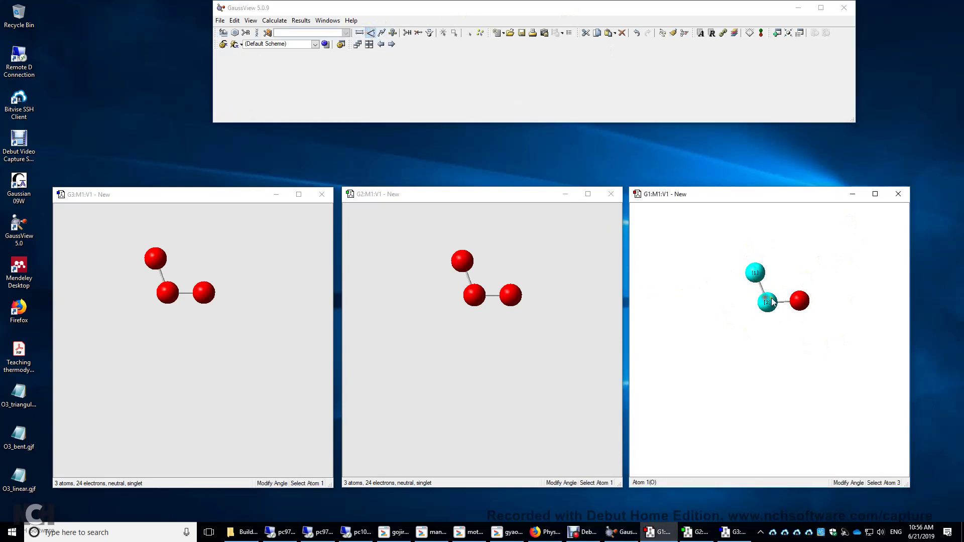
left_click(799, 301)
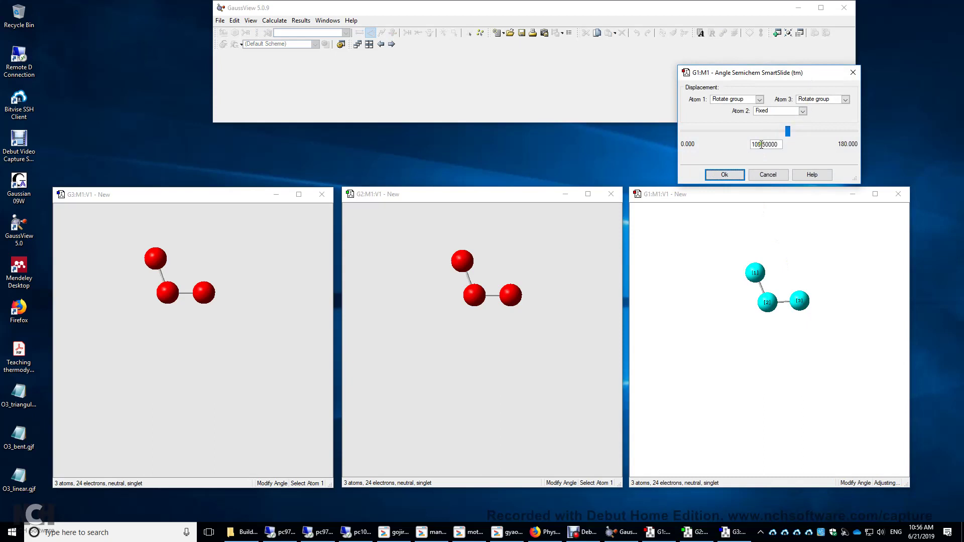
left_click_drag(787, 131, 864, 141)
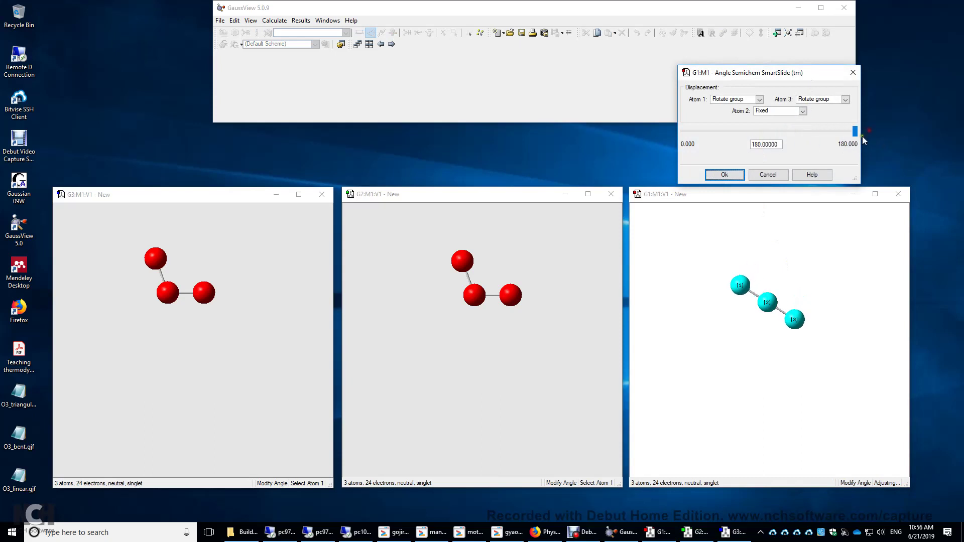
left_click(727, 174)
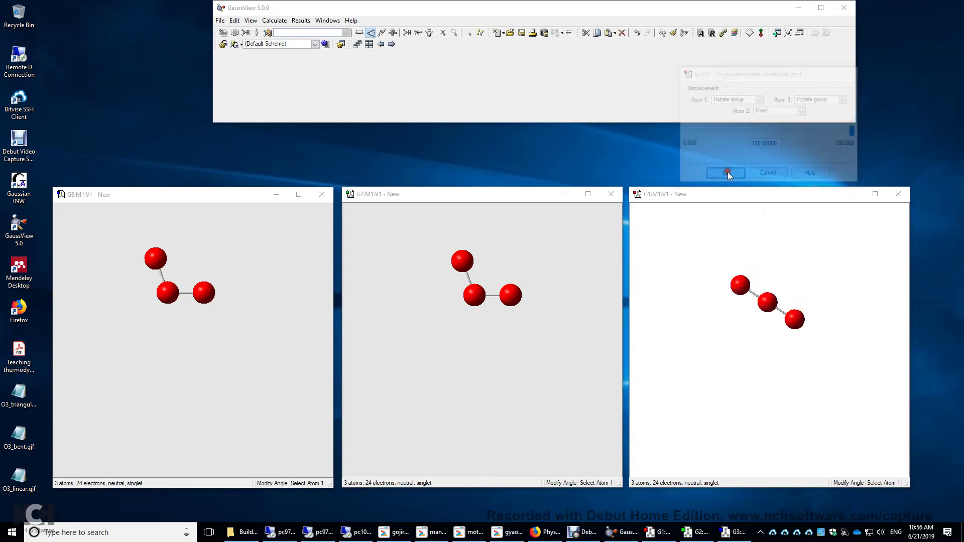
left_click(194, 198)
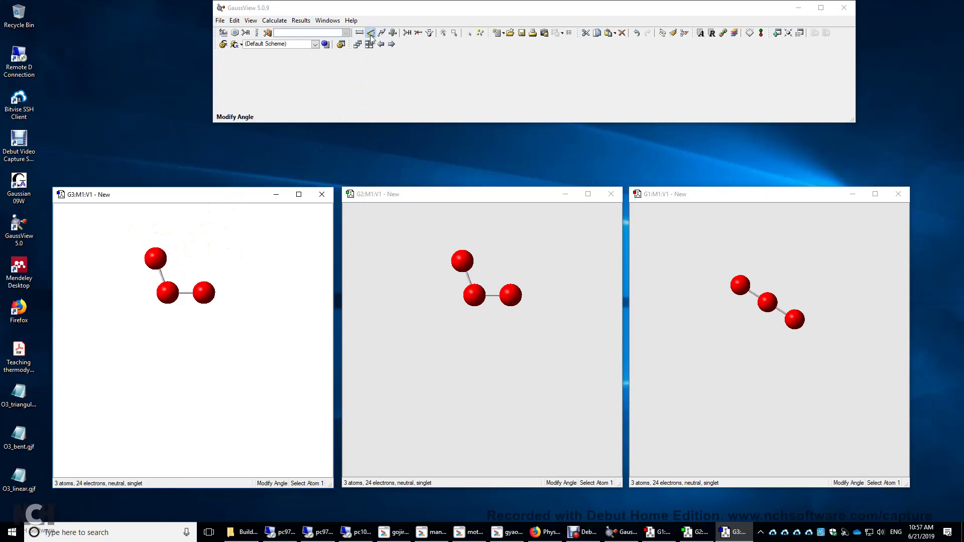
- Set the G3 ozone's O–O–O angle to 60°
left_click(156, 257)
left_click(167, 292)
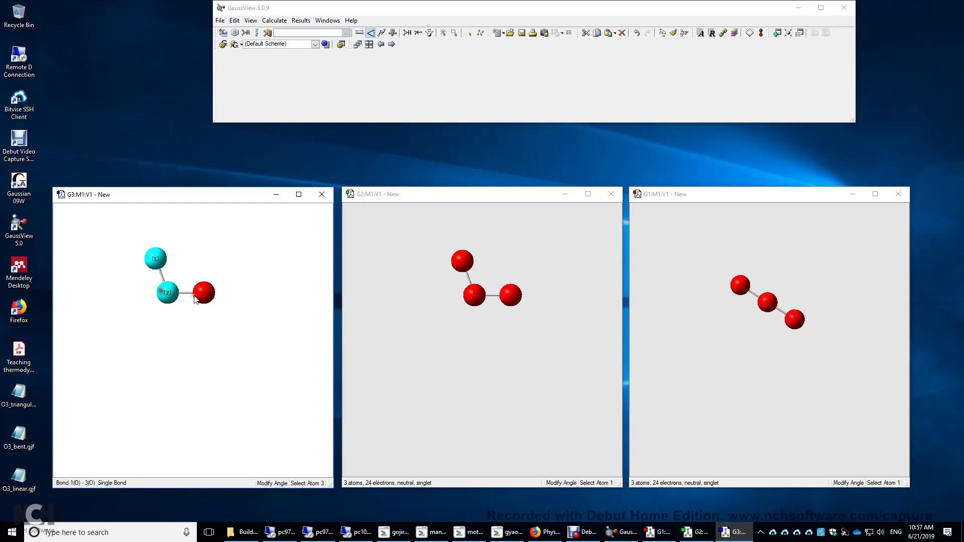
left_click(202, 293)
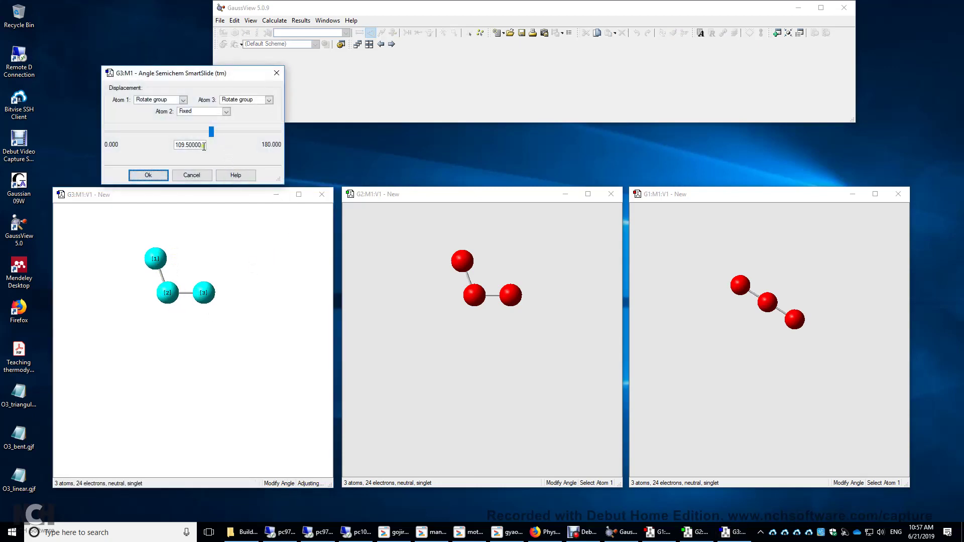
left_click_drag(204, 146, 53, 149)
type("60")
left_click(148, 176)
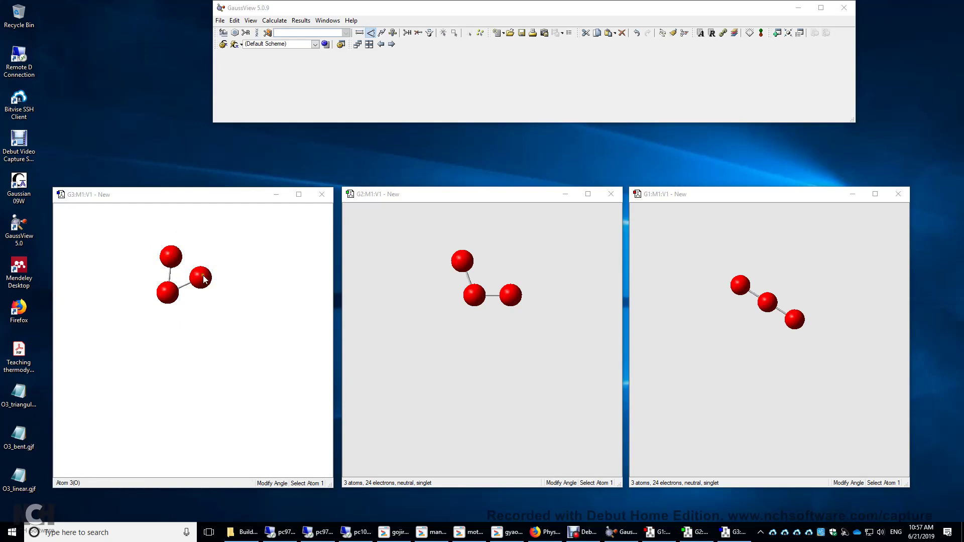
- Add a single bond between G3's top and right oxygens, closing the triangle
left_click(360, 33)
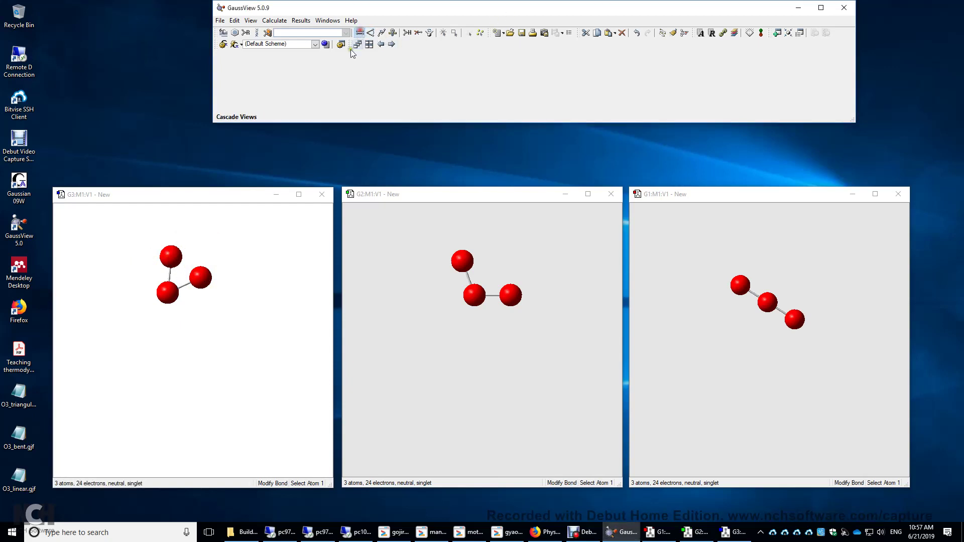
left_click(172, 257)
left_click(200, 277)
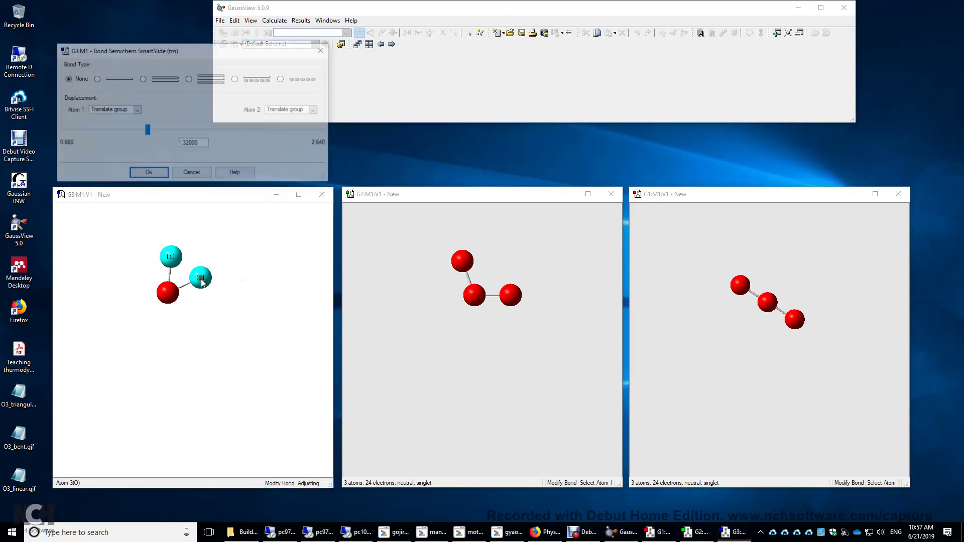
left_click(109, 77)
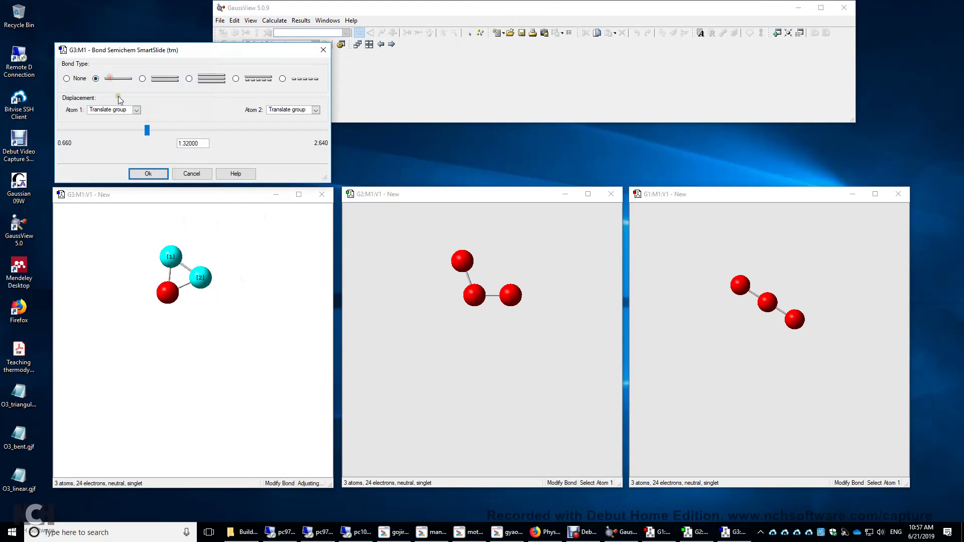
left_click(159, 174)
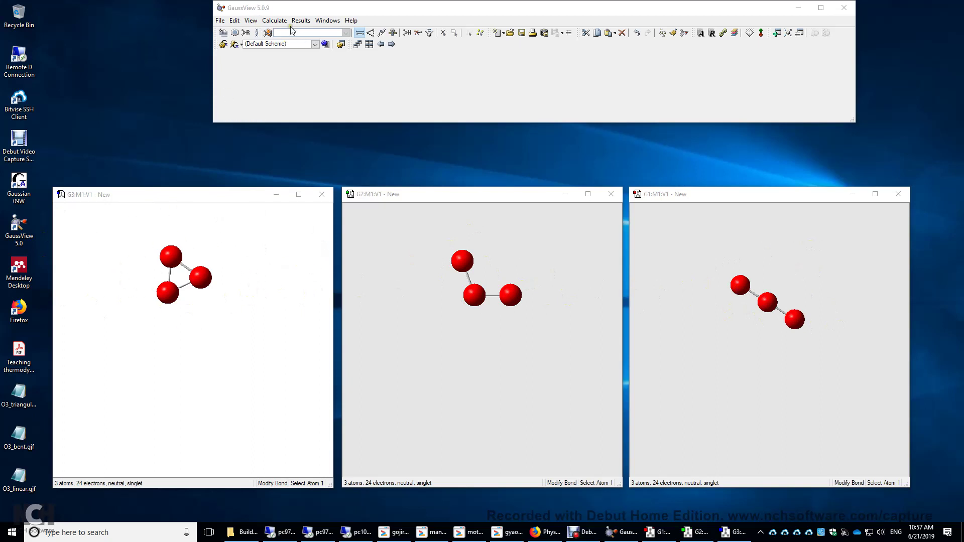
- Set up a Gaussian Optimization job using the semi-empirical PM6 method
left_click(275, 21)
left_click(280, 33)
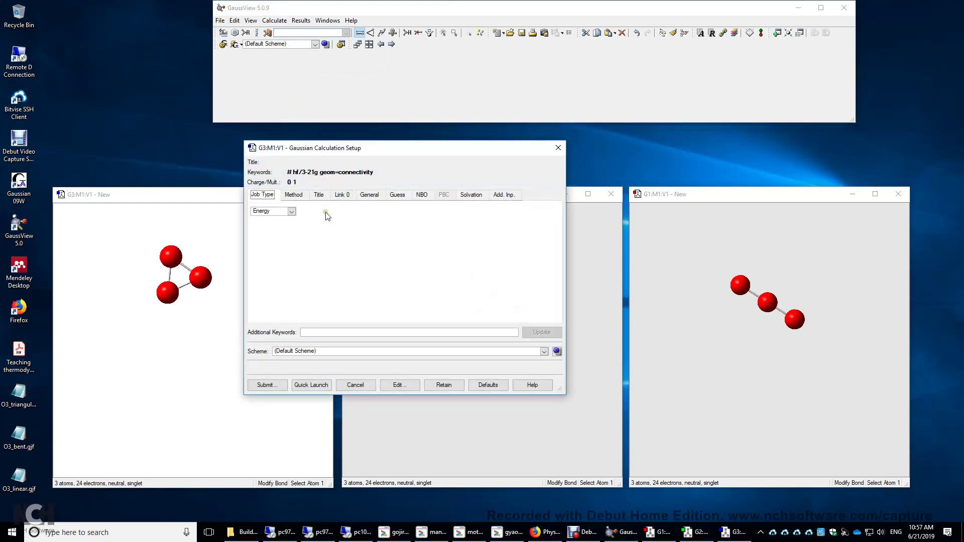
left_click(283, 210)
left_click(268, 228)
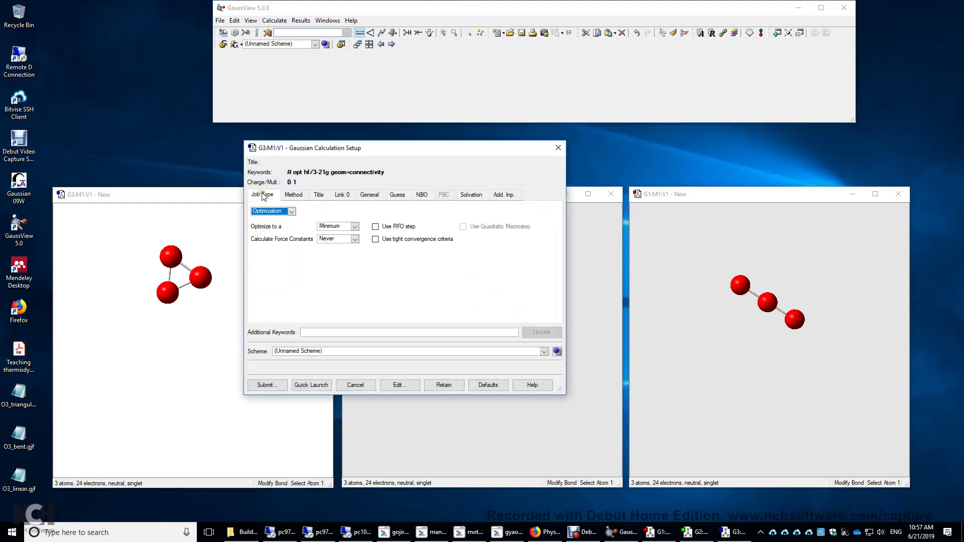
left_click(302, 199)
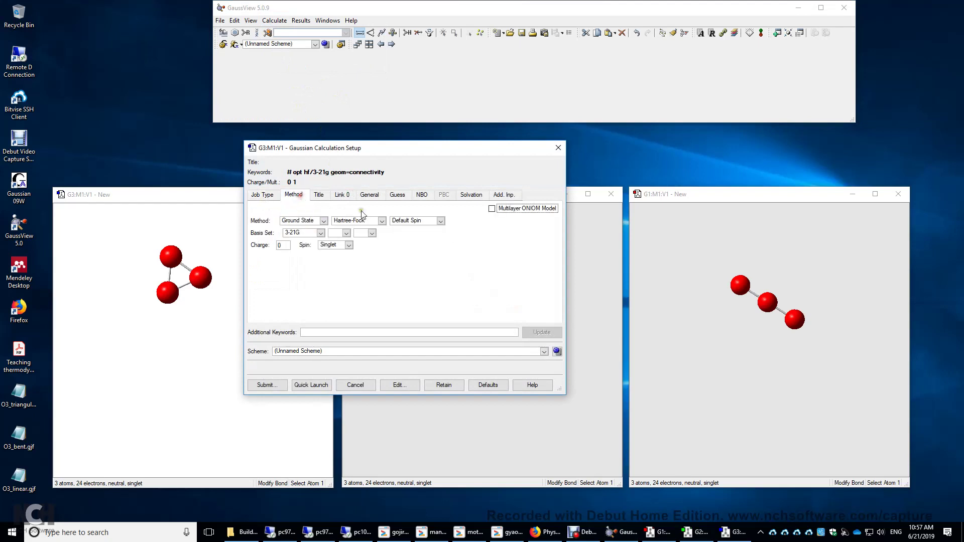
left_click(371, 220)
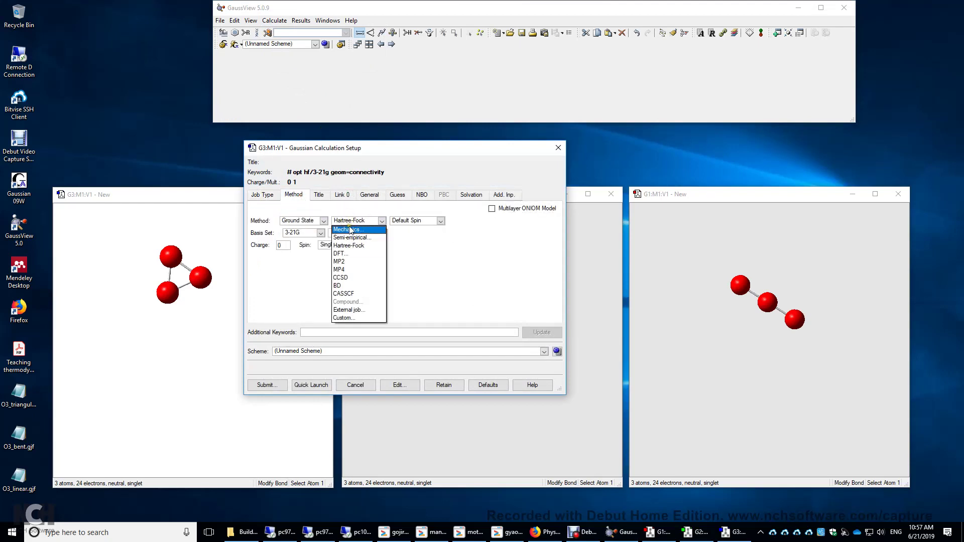
left_click(349, 237)
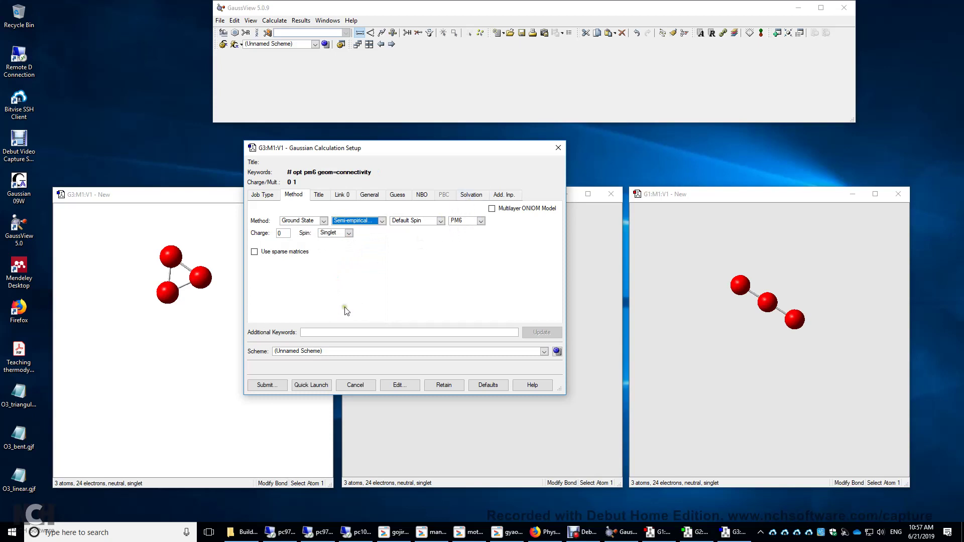
- Submit the job, saving its input over O3_triangular.gjf
left_click(259, 386)
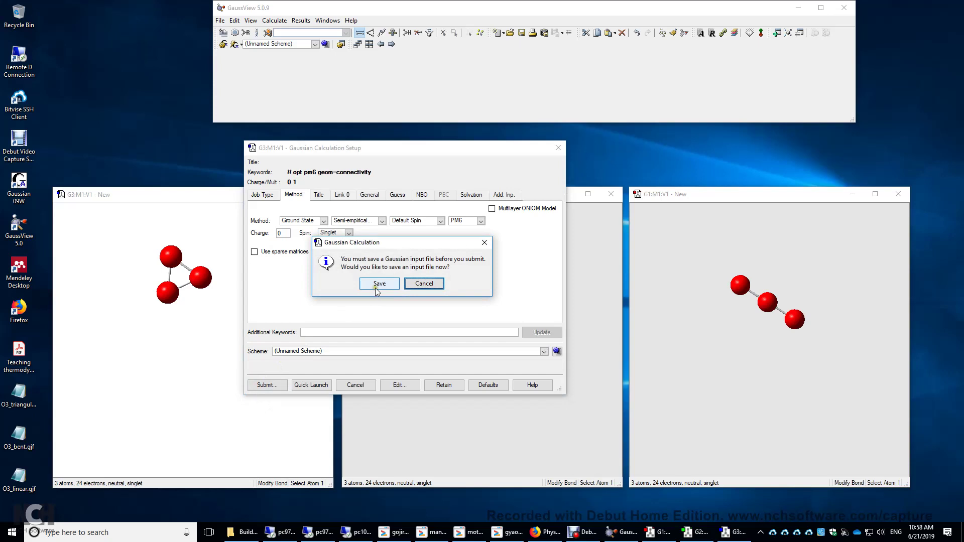
left_click(376, 284)
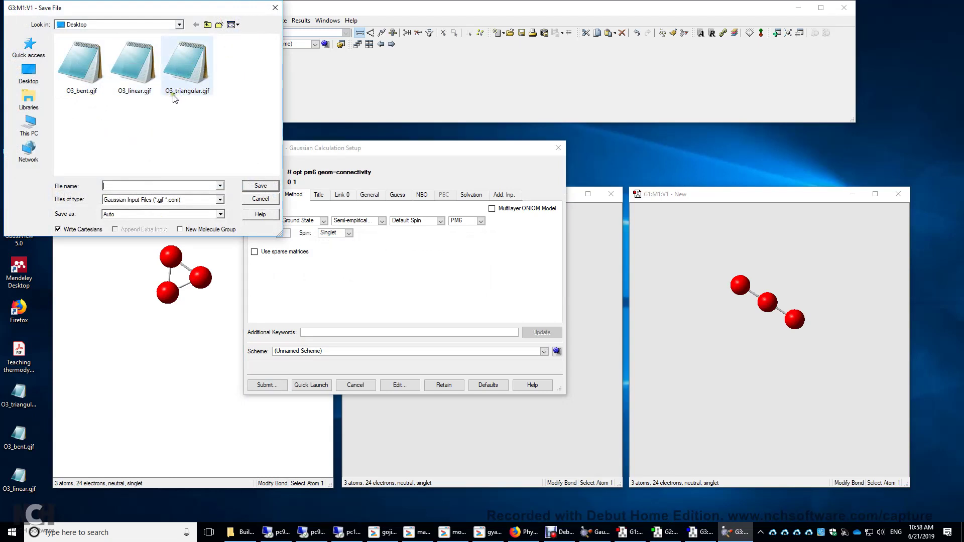
left_click(186, 70)
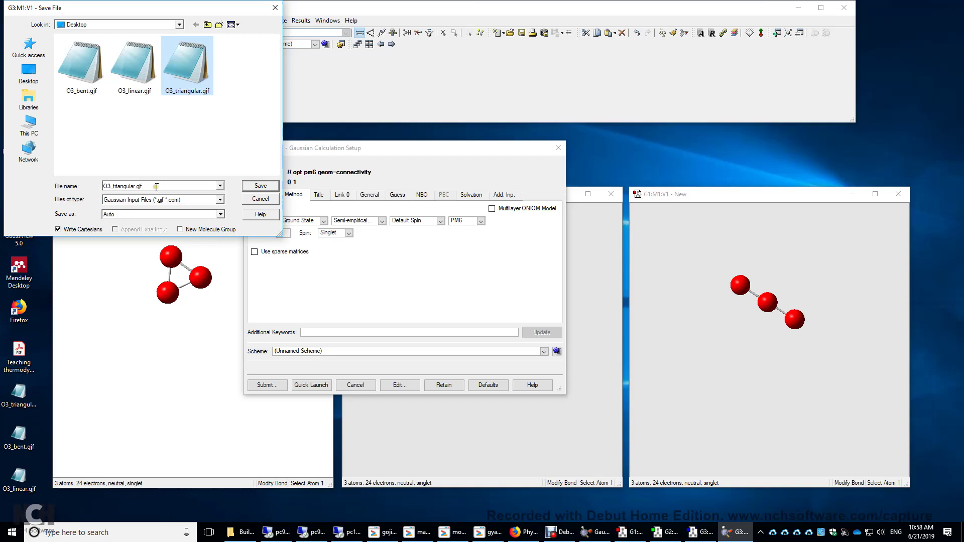
left_click(262, 187)
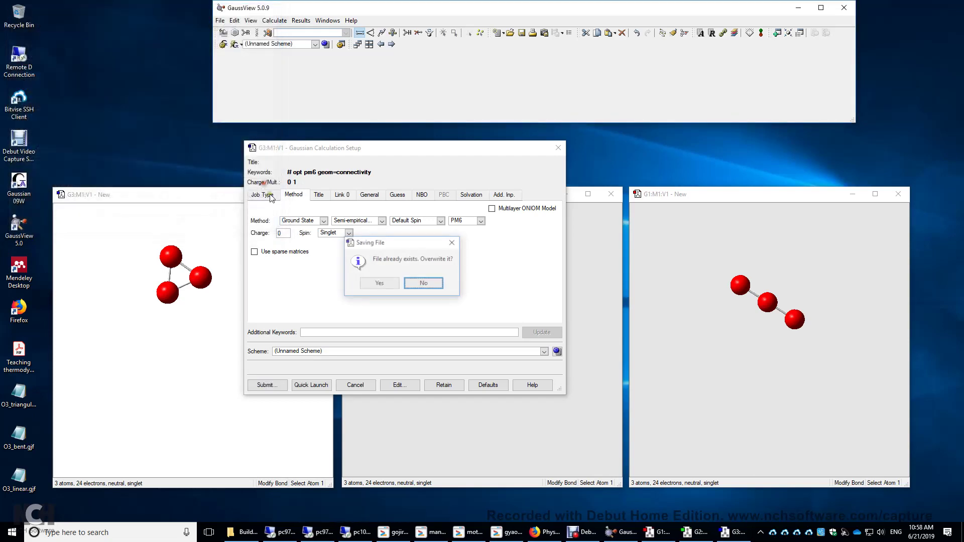
left_click(389, 282)
- Run the triangular job to completion, close Gaussian, and open O3_triangular.chk
left_click(390, 287)
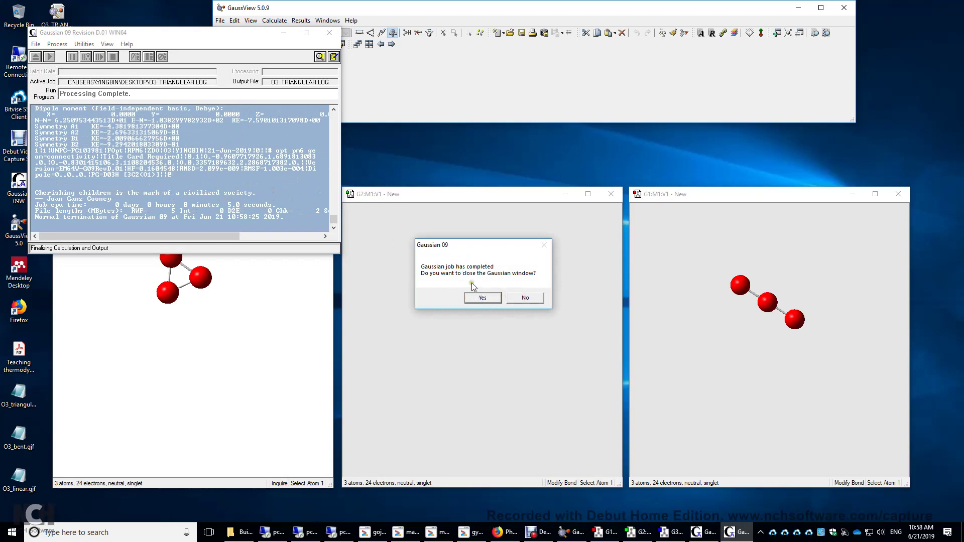
left_click(492, 300)
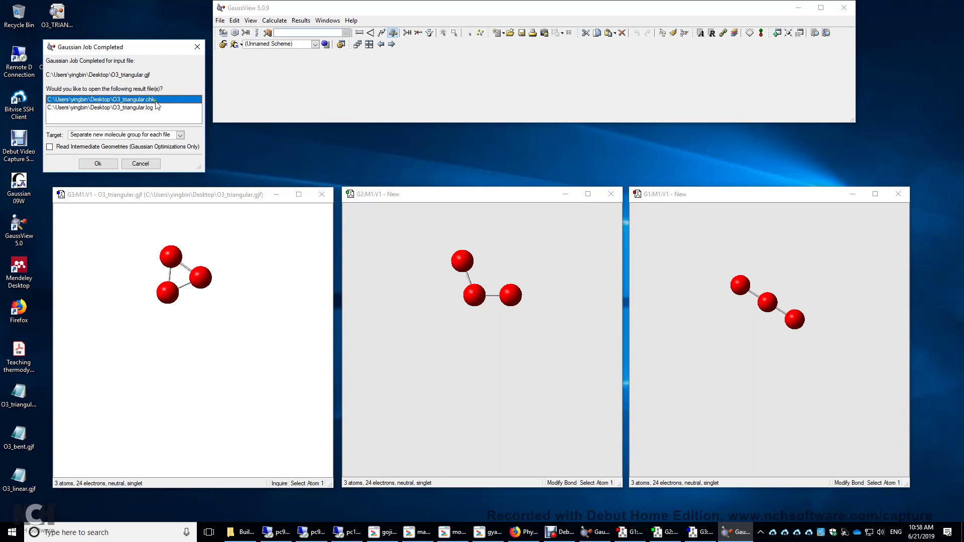
left_click(98, 163)
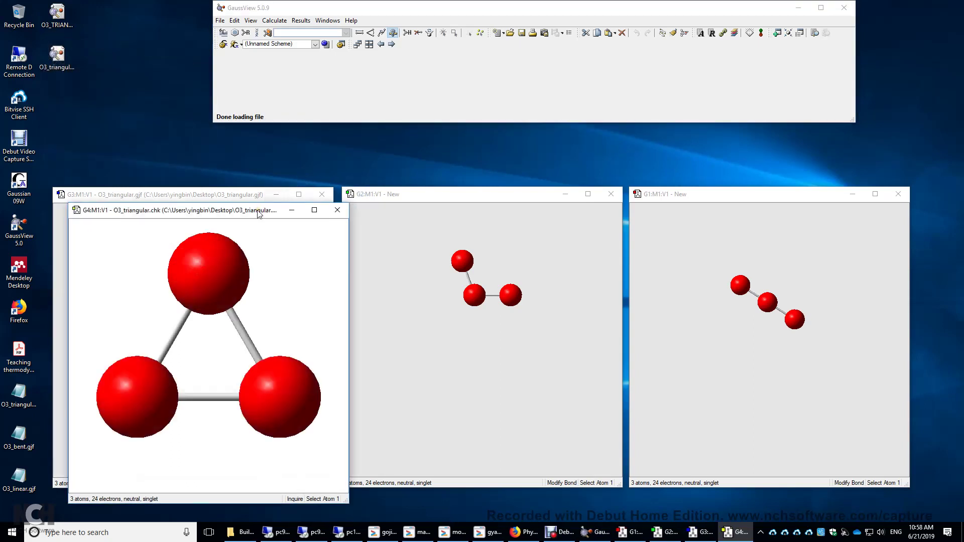
- Show the G4 calculation summary (energy 0.16045483 a.u.), move it aside, then select G2
left_click(301, 21)
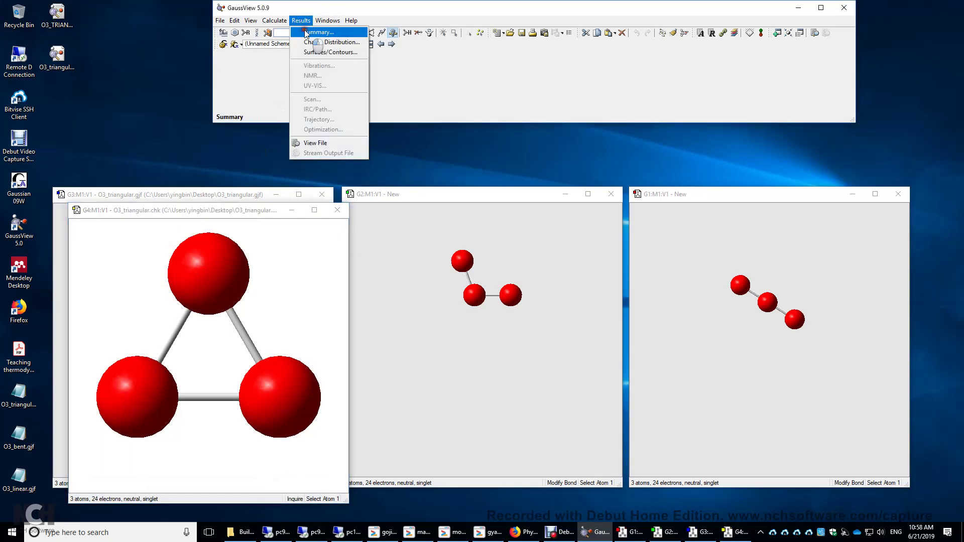
left_click(306, 33)
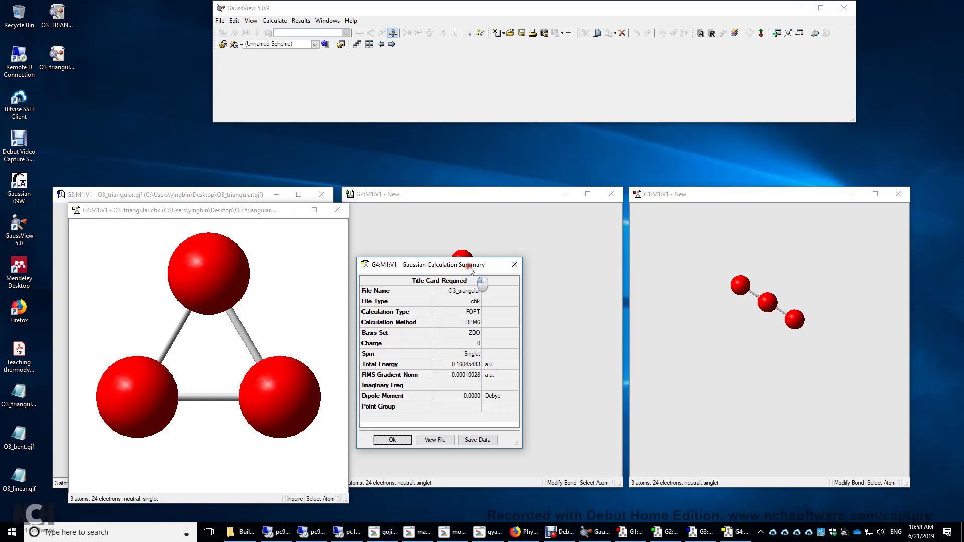
left_click_drag(470, 266, 169, 18)
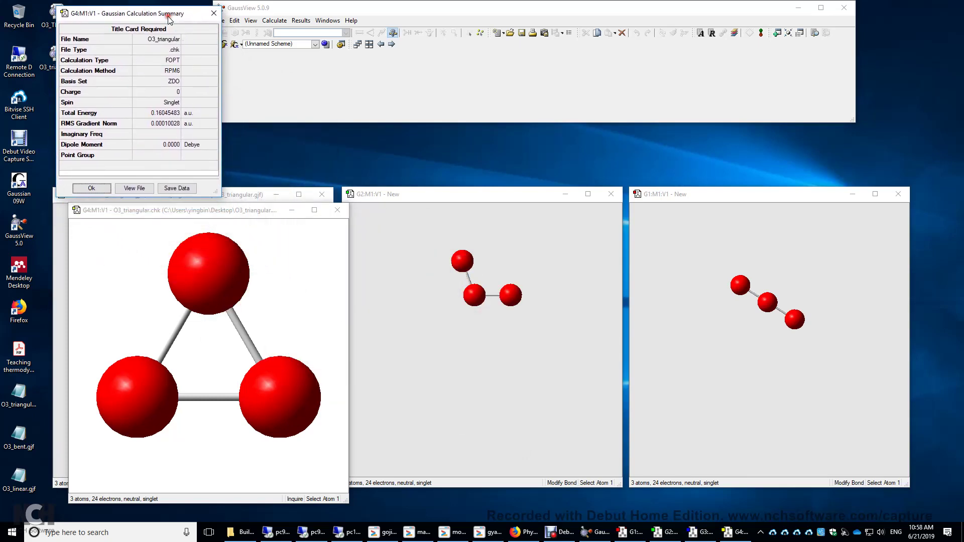
left_click(380, 3)
left_click(442, 196)
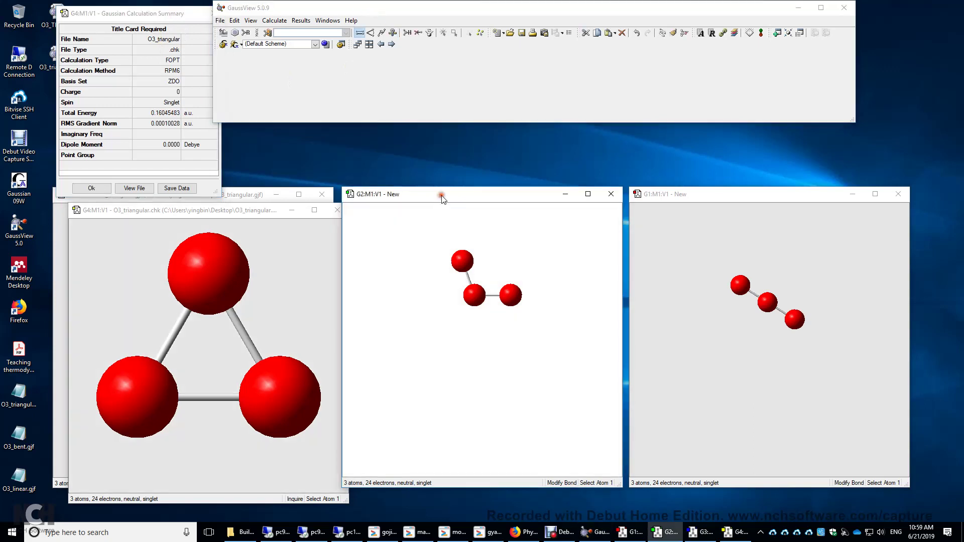
- Set up an Optimization job with semi-empirical PM6 for the bent O3
left_click(274, 20)
left_click(282, 35)
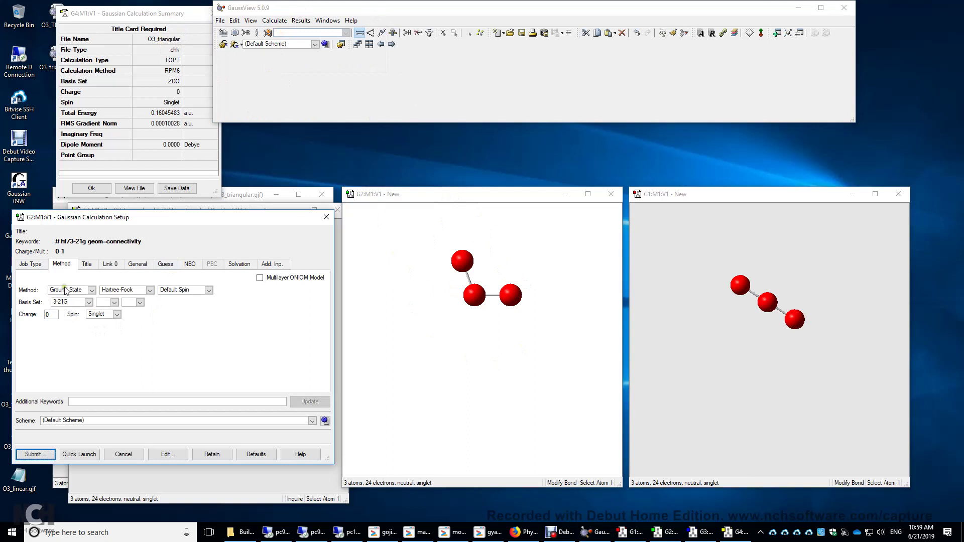
left_click(30, 264)
left_click(40, 280)
left_click(40, 300)
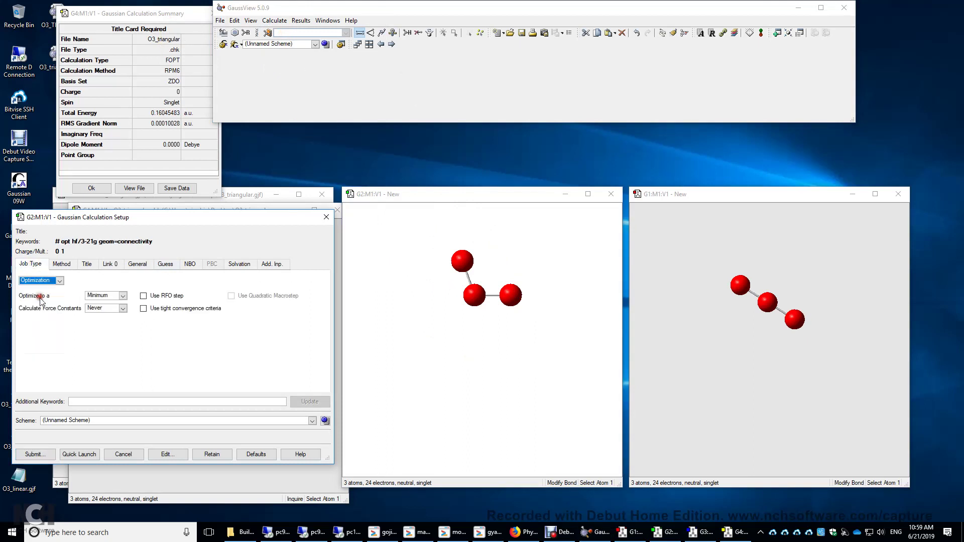
left_click(61, 263)
left_click(137, 290)
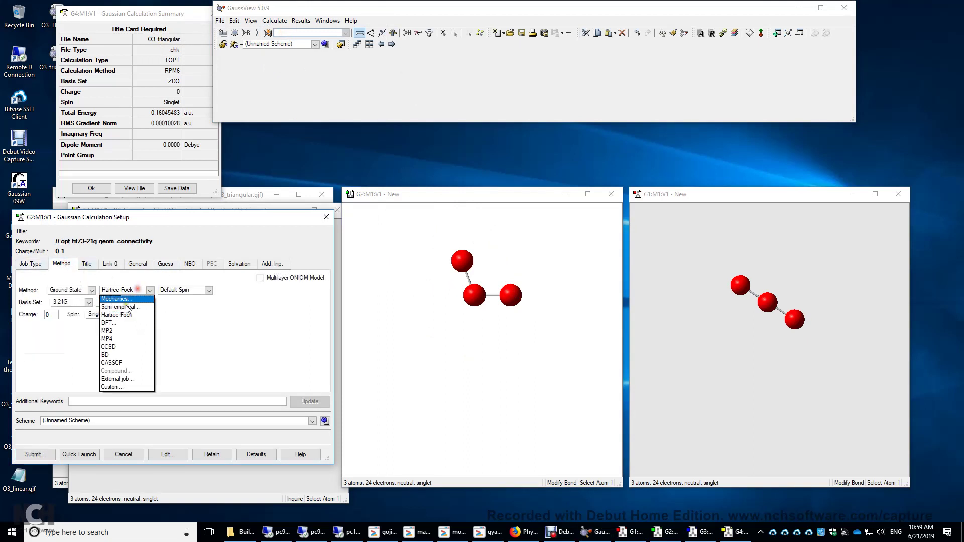
left_click(125, 307)
- Submit the bent job, saving and overwriting O3_bent.gjf, and send it to Gaussian
left_click(33, 455)
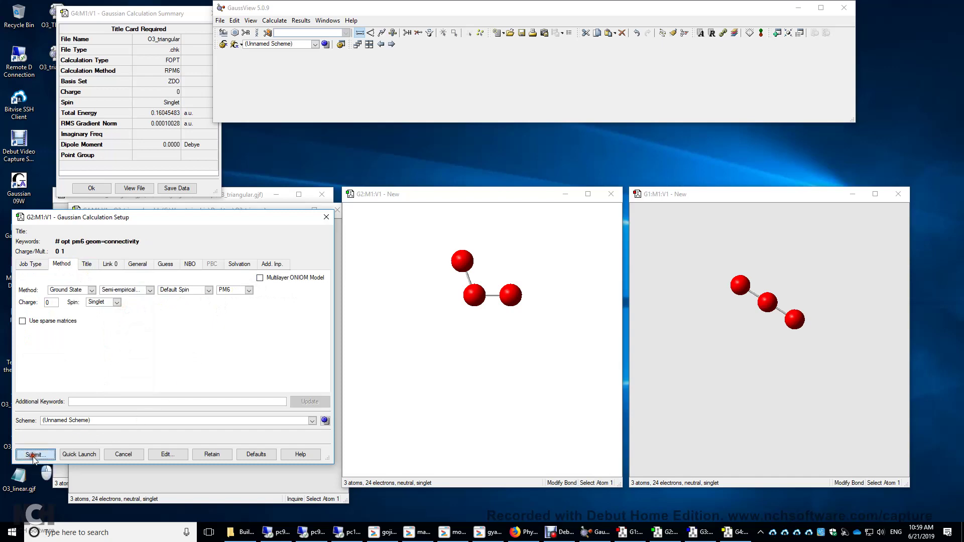
left_click(135, 352)
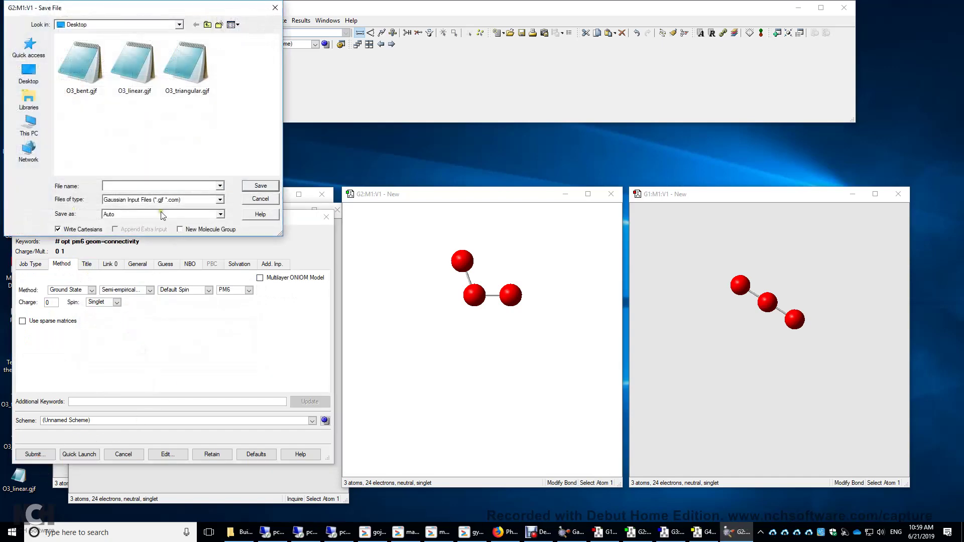
left_click(81, 92)
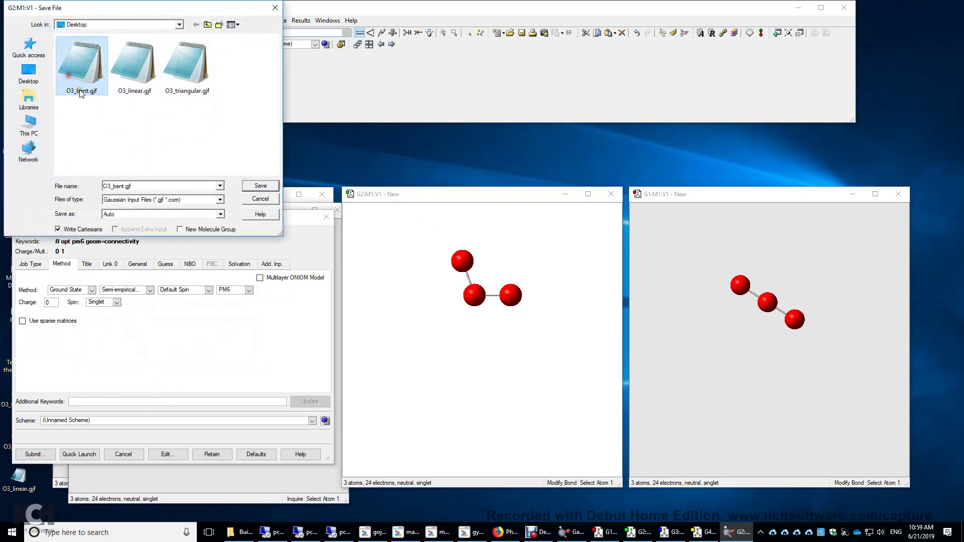
left_click(259, 187)
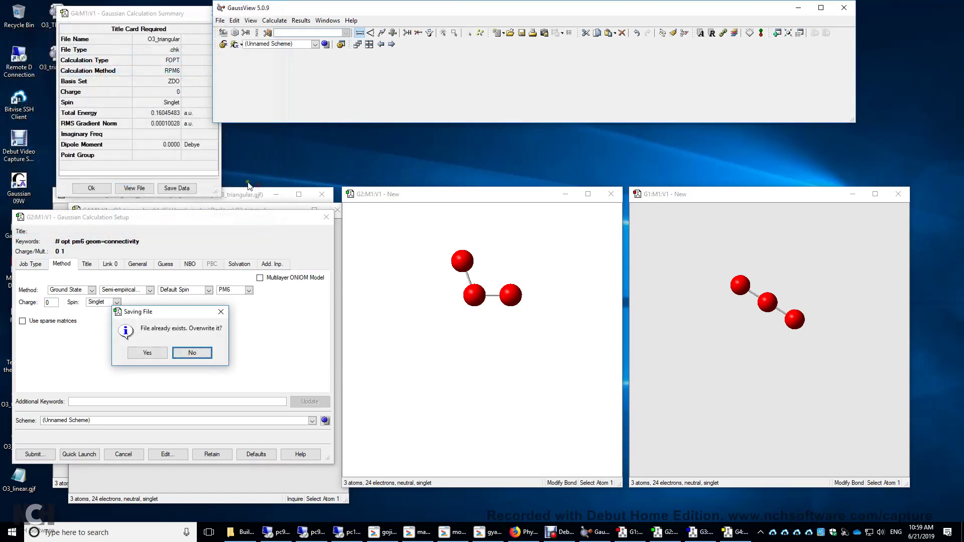
left_click(147, 353)
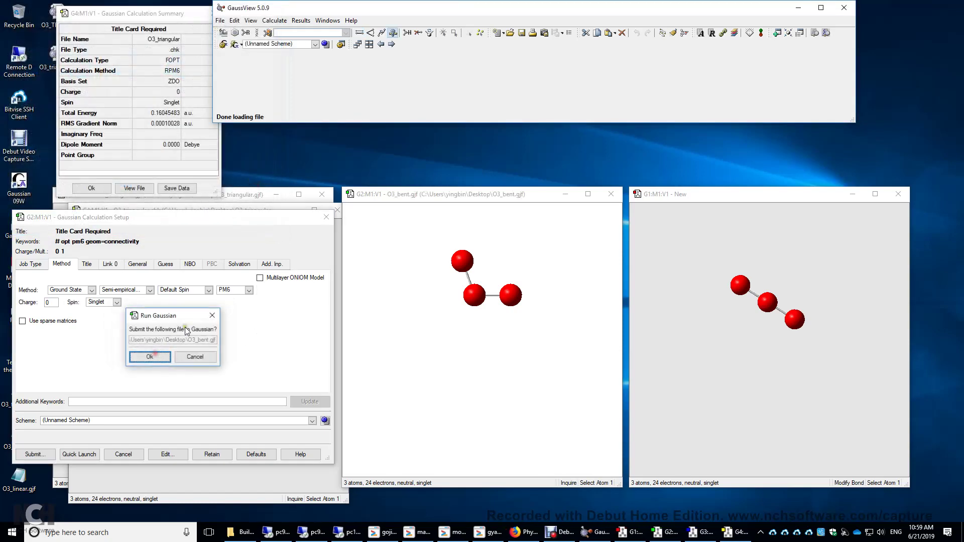
left_click(156, 356)
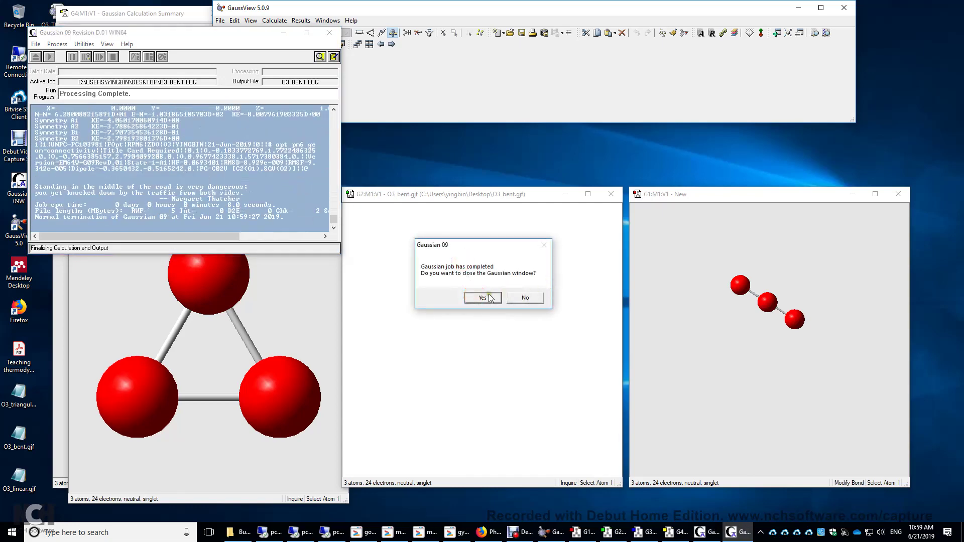
- Close Gaussian, open O3_bent.chk in the middle and rotate it to show the bend
left_click(483, 298)
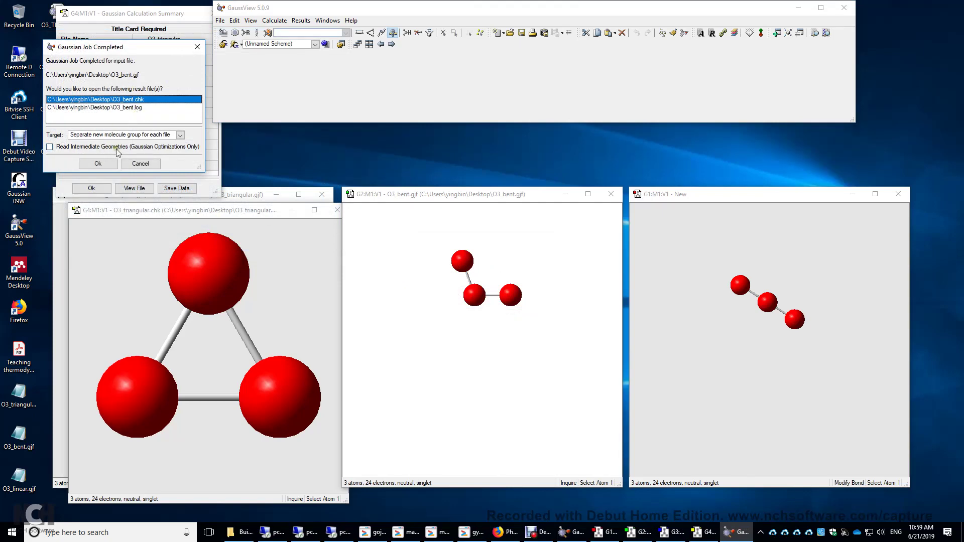
left_click(100, 164)
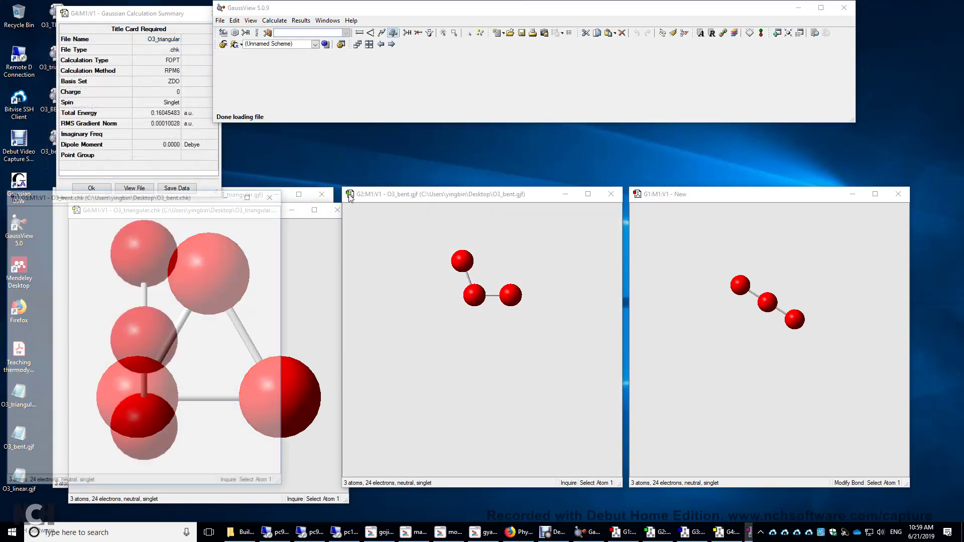
left_click_drag(207, 192, 564, 214)
left_click_drag(576, 330, 538, 325)
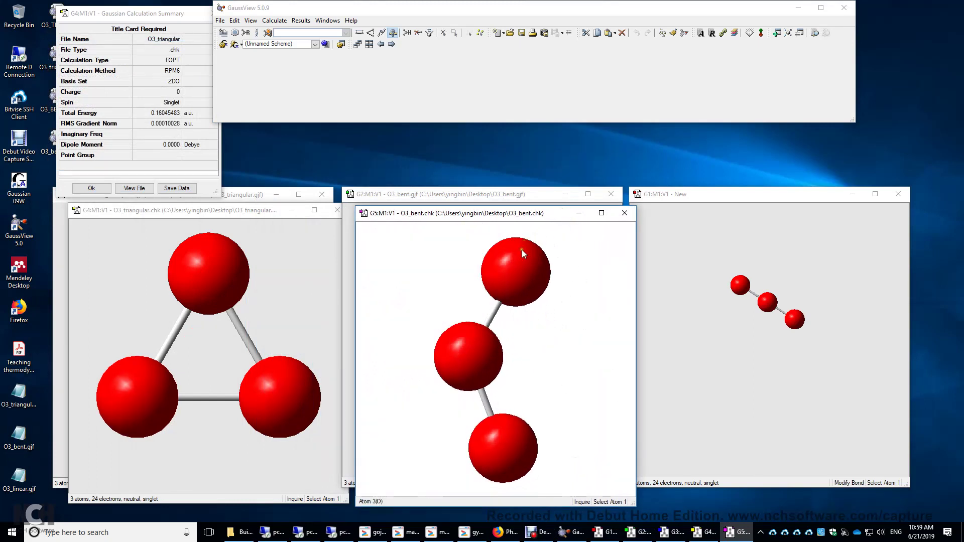
- Show the bent result's summary (energy 0.06934010 a.u.) above the models, then select G1
left_click(302, 20)
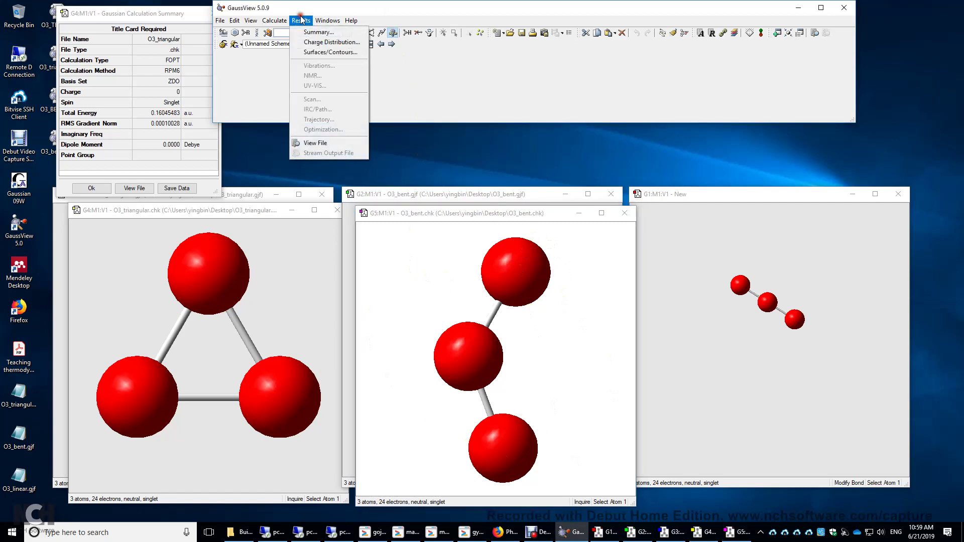
left_click(308, 32)
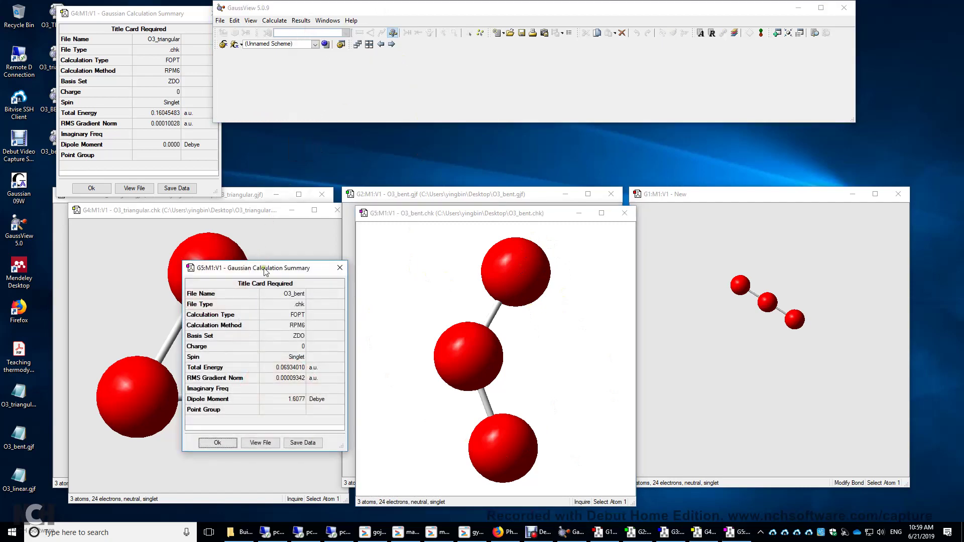
left_click_drag(265, 271, 429, 34)
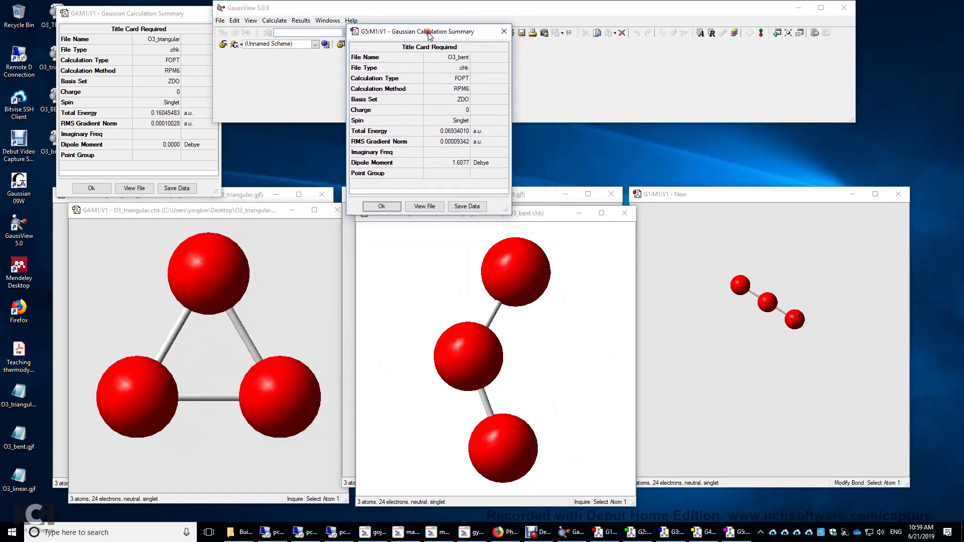
left_click(663, 6)
left_click(781, 196)
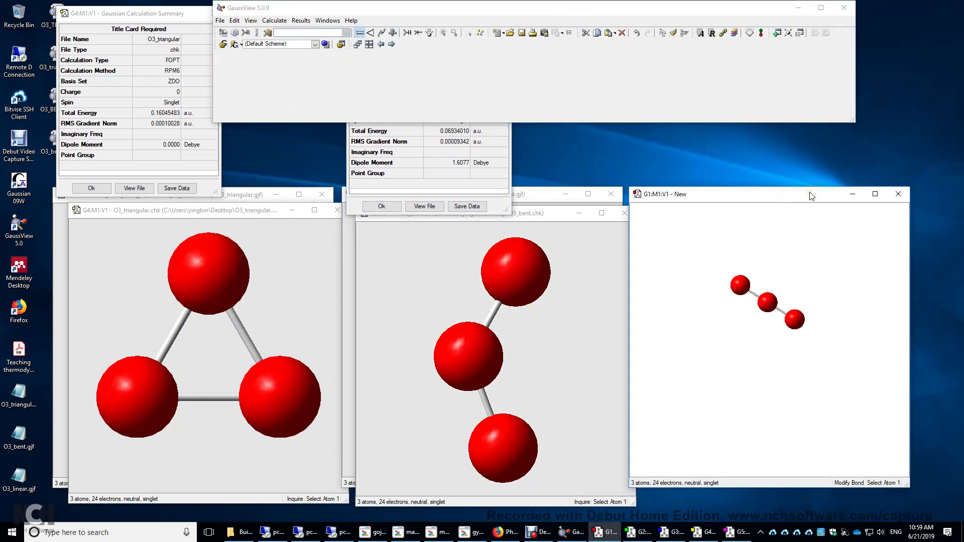
- Set up a geometry optimization of the linear O3 with the semi-empirical PM6 method
left_click(274, 20)
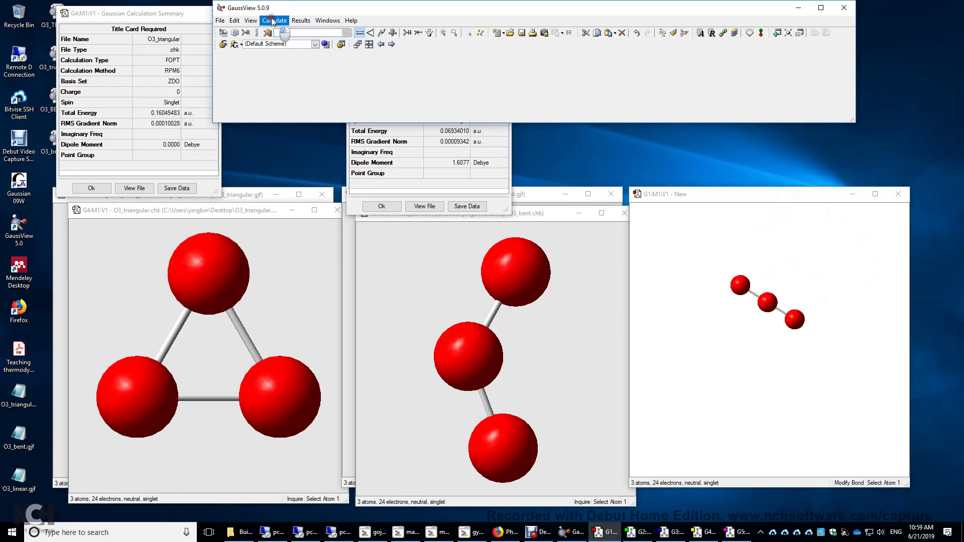
left_click(282, 31)
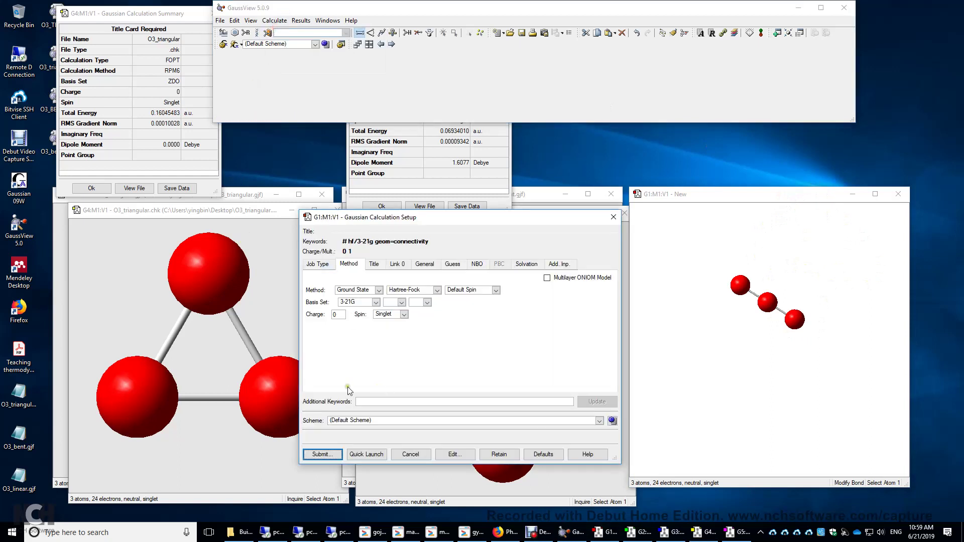
left_click(319, 263)
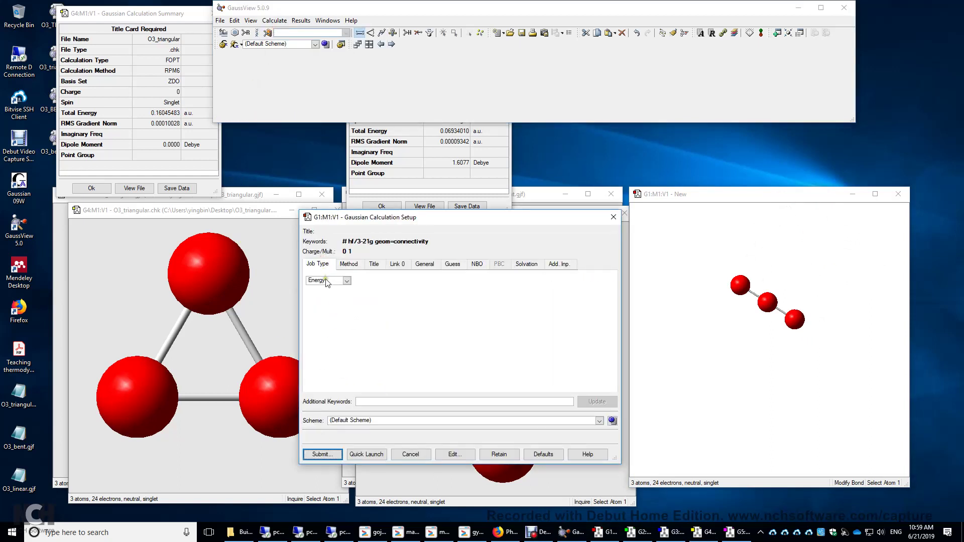
left_click(327, 281)
left_click(321, 294)
left_click(357, 265)
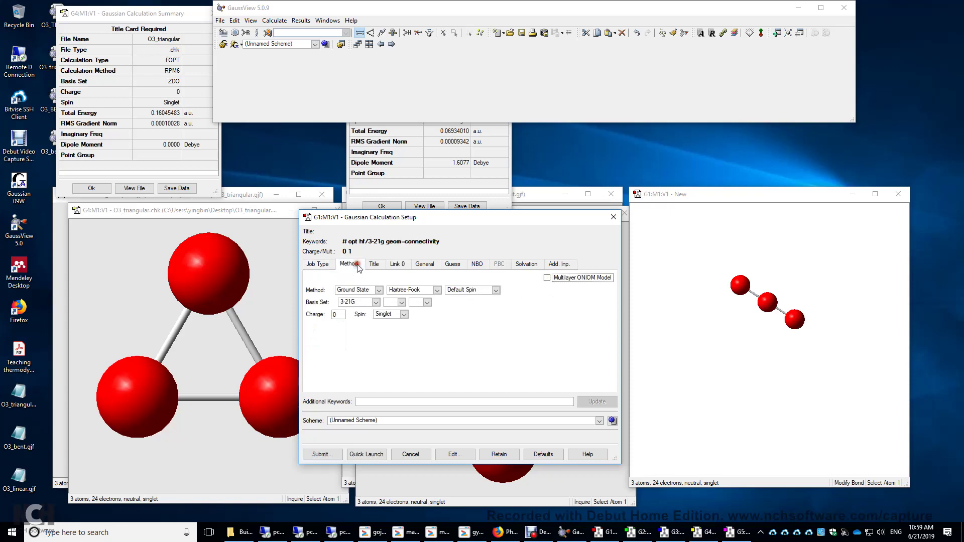
left_click(409, 290)
left_click(407, 307)
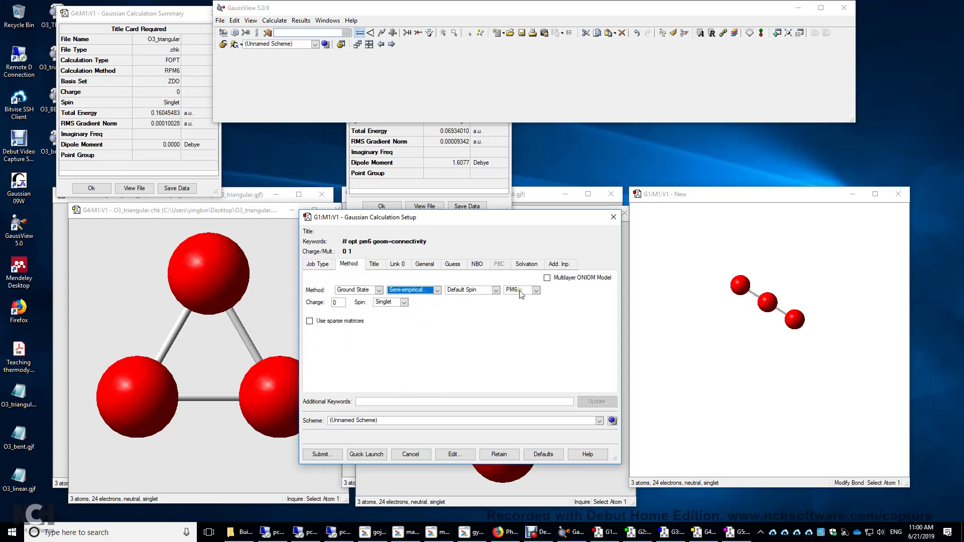
- Quick Launch the job, saving the input over the existing O3_linear.gjf
left_click(347, 454)
left_click(435, 357)
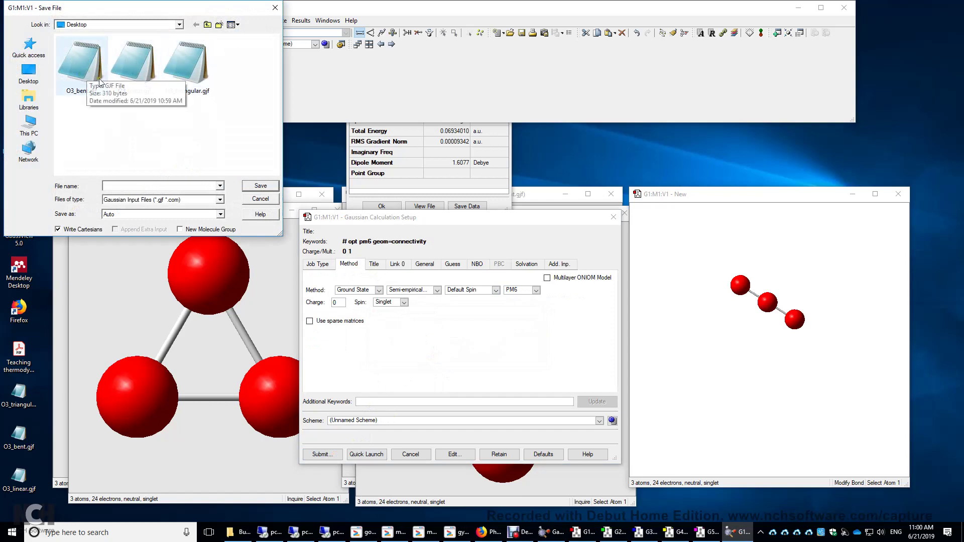
left_click(137, 78)
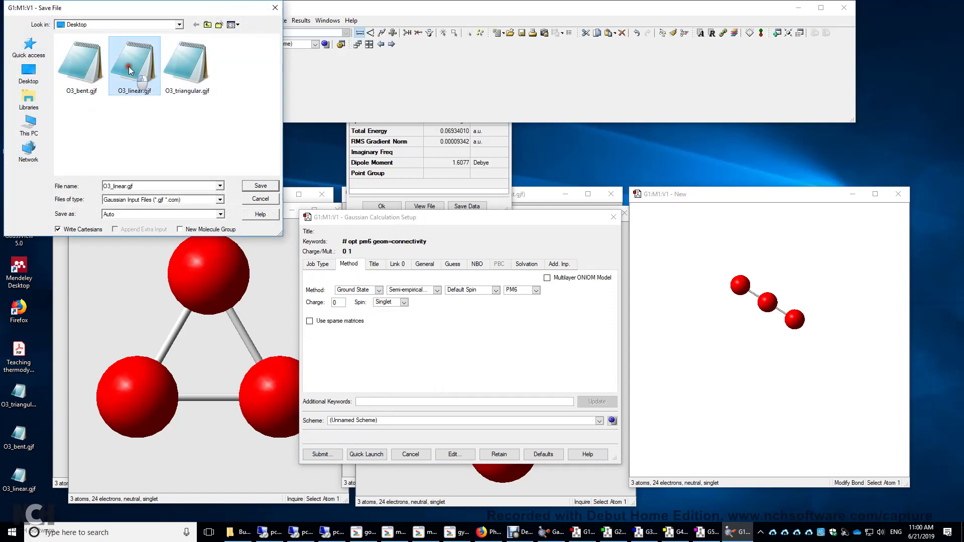
left_click(260, 187)
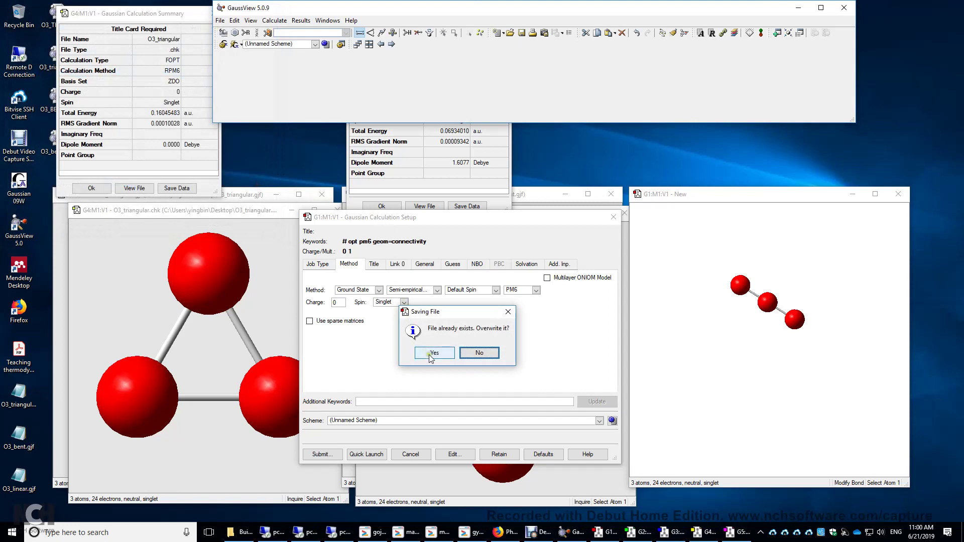
left_click(433, 353)
- Run the linear O3 job, close Gaussian when it finishes, and load O3_linear.chk
left_click(434, 359)
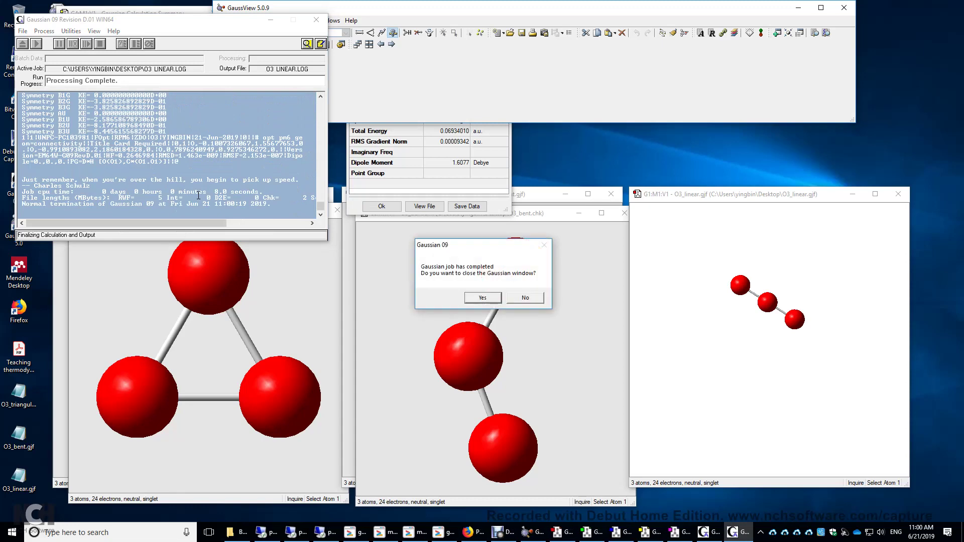
left_click(482, 299)
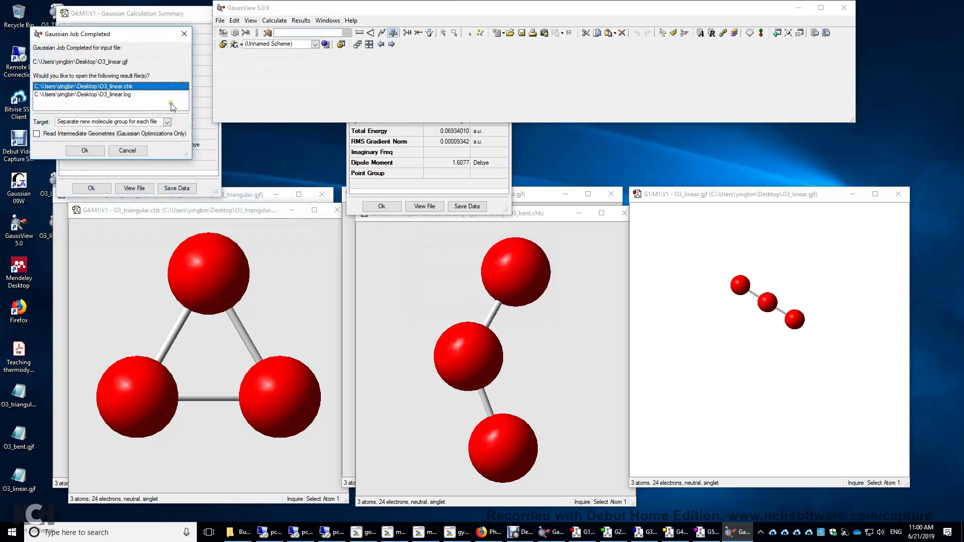
left_click(84, 150)
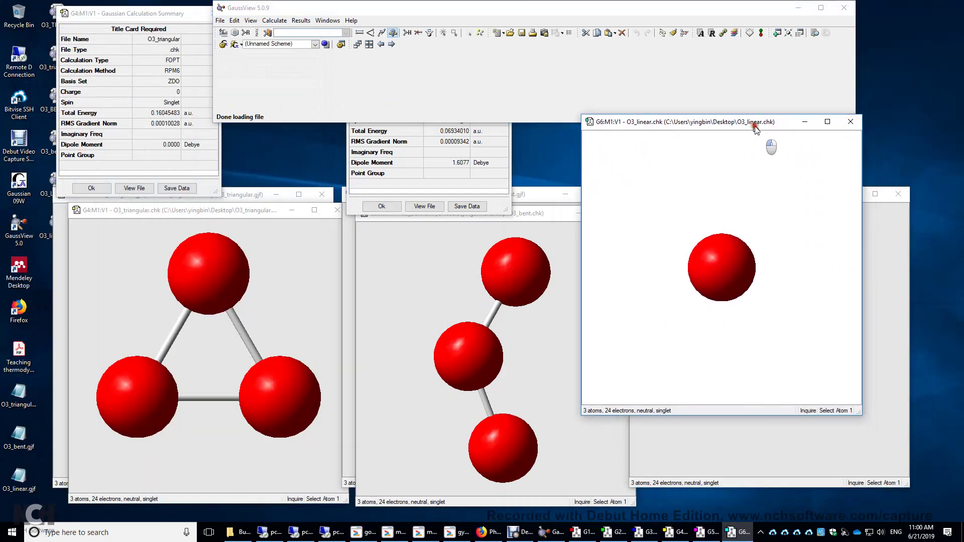
- Place the optimized linear O3 window on the right and compare it with its starting geometry
left_click_drag(756, 130, 816, 221)
mouse_move(856, 364)
left_mouse_down()
mouse_move(880, 372)
mouse_move(803, 359)
mouse_move(753, 326)
mouse_move(837, 341)
mouse_move(782, 394)
mouse_move(762, 327)
mouse_move(715, 368)
mouse_move(697, 353)
left_mouse_up()
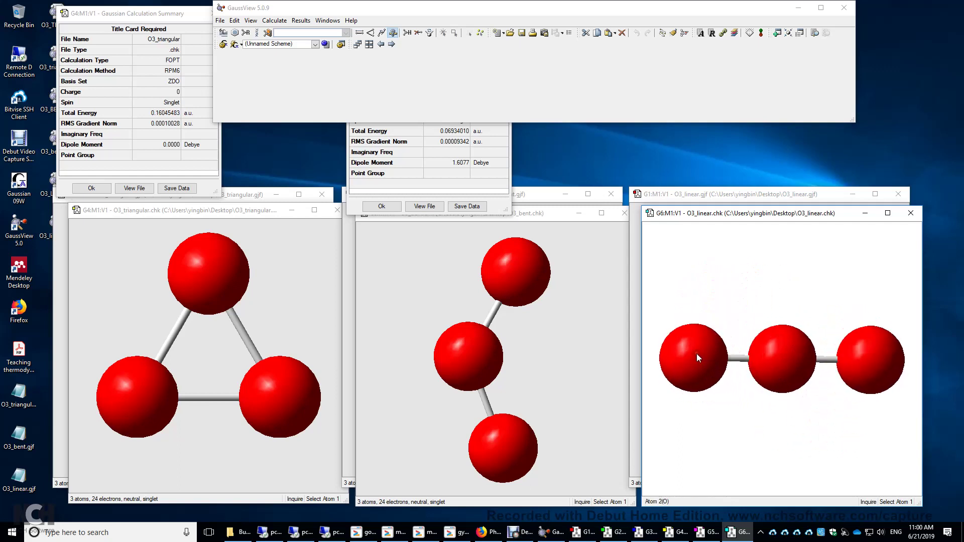
left_click(747, 196)
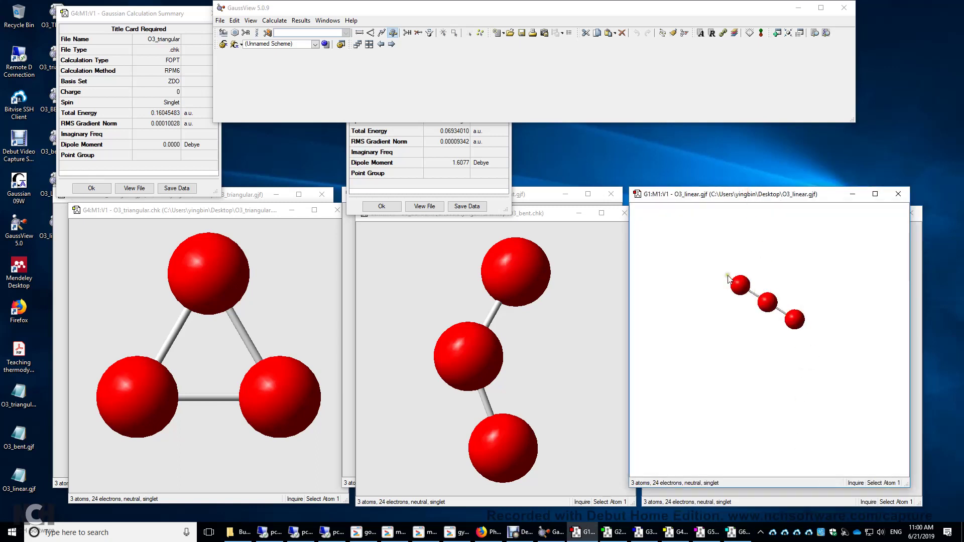
left_click_drag(729, 279, 706, 345)
left_click(803, 502)
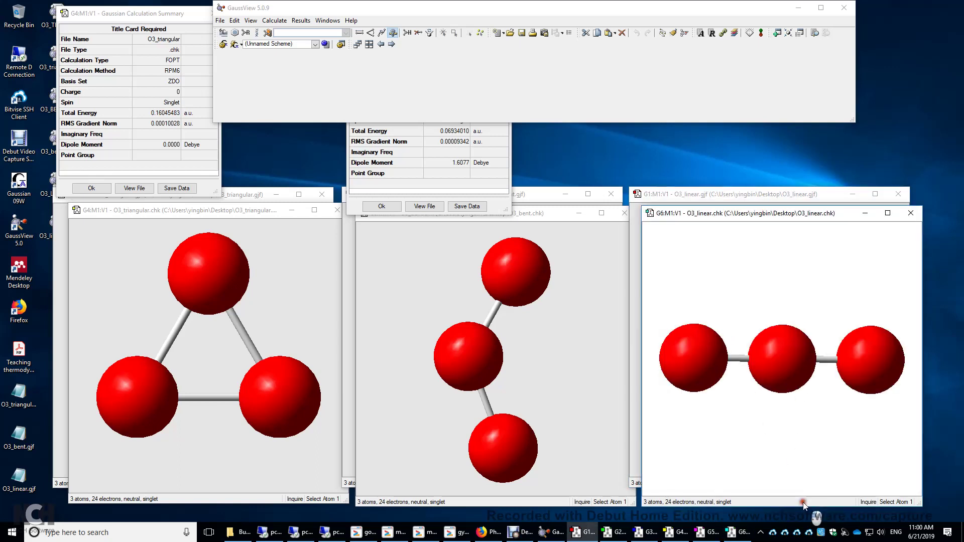
- Compare the bent and triangular O3 starting geometries with their optimized results
left_click(547, 195)
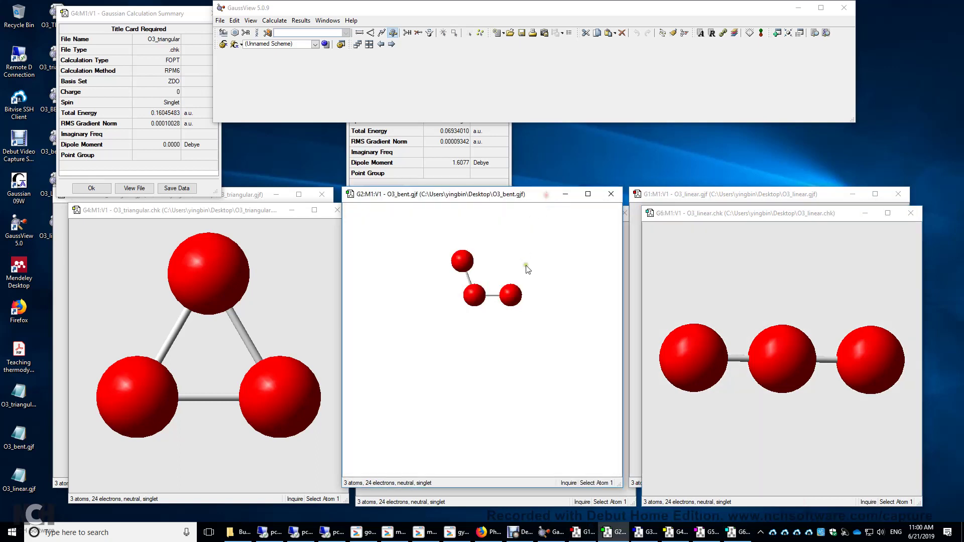
left_click(539, 502)
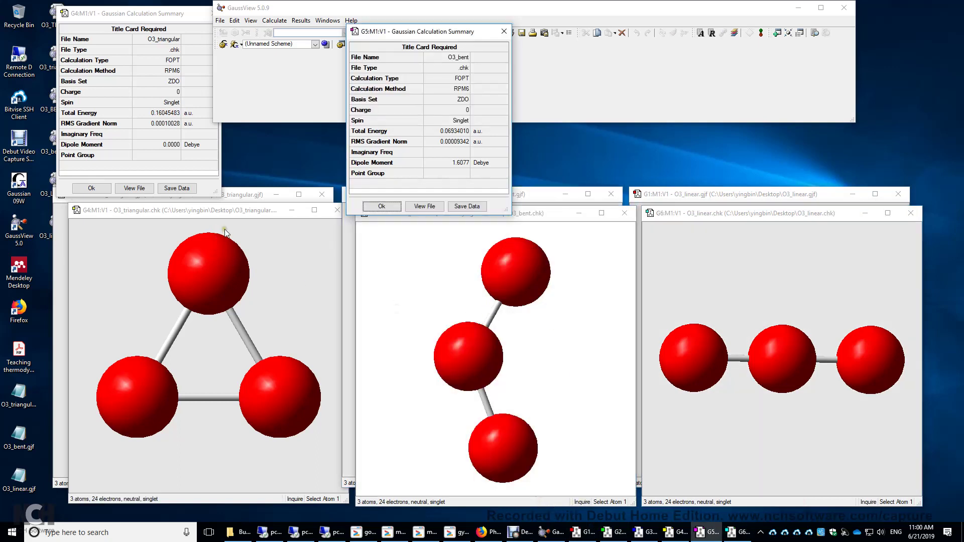
left_click(253, 195)
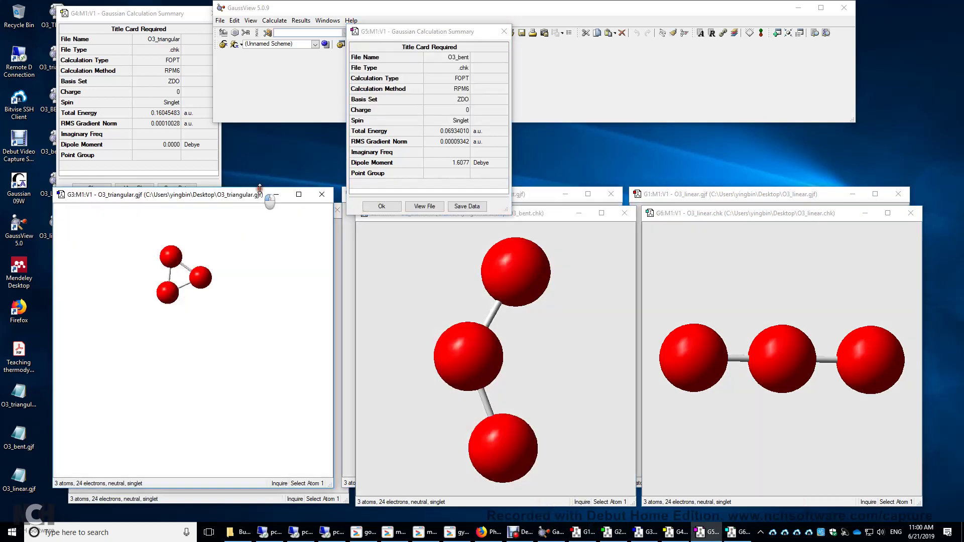
left_click(251, 499)
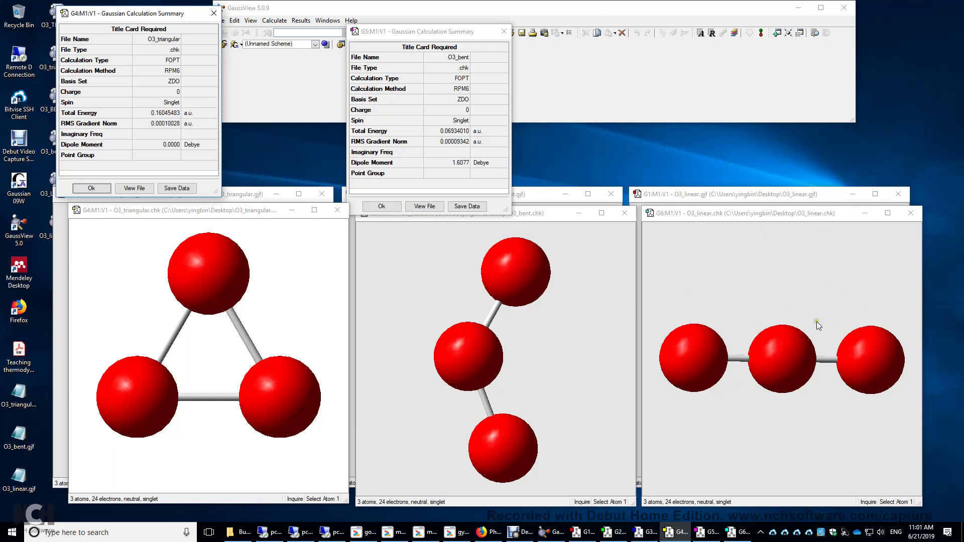
left_click(262, 194)
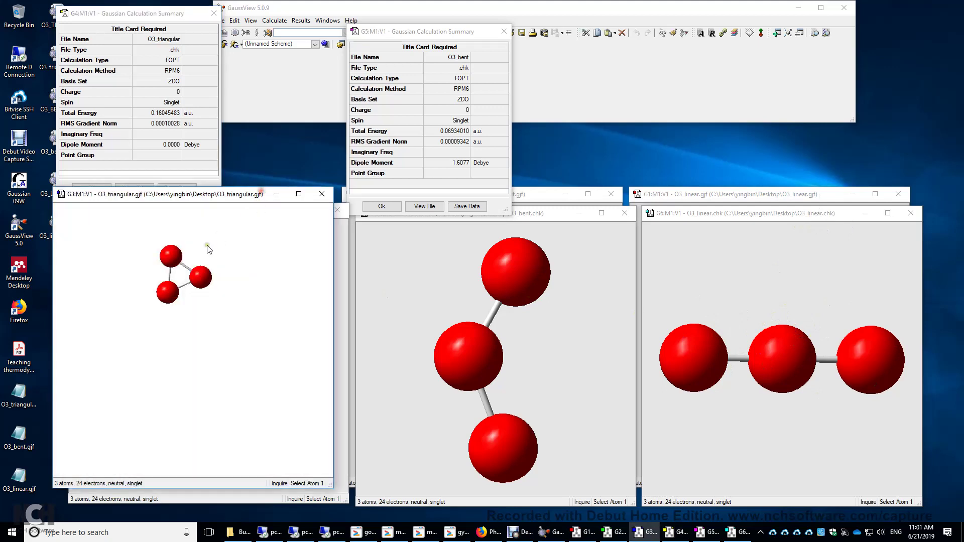
left_click(227, 498)
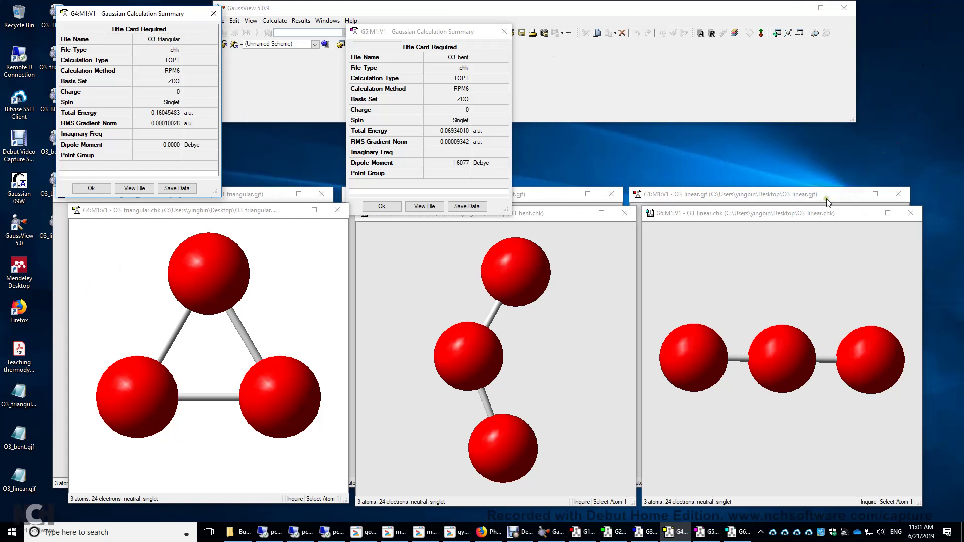
- Show the linear O3 summary (energy 0.26469840 a.u.) at upper right beside the bent summary
left_click(829, 214)
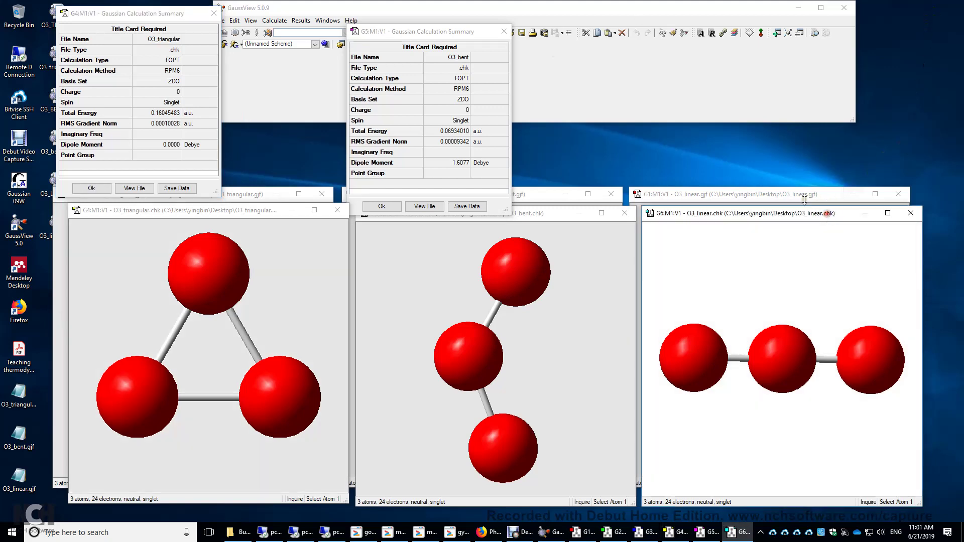
left_click(301, 21)
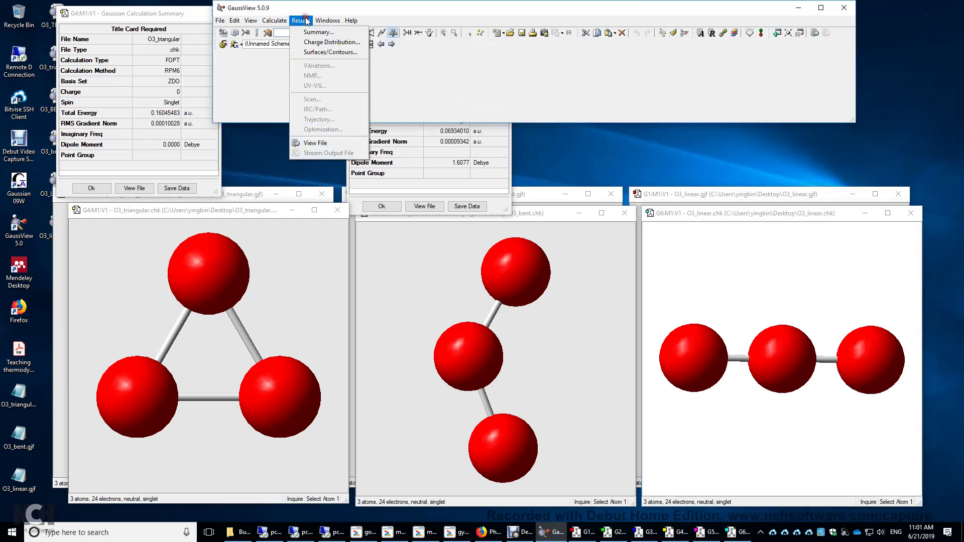
left_click(318, 32)
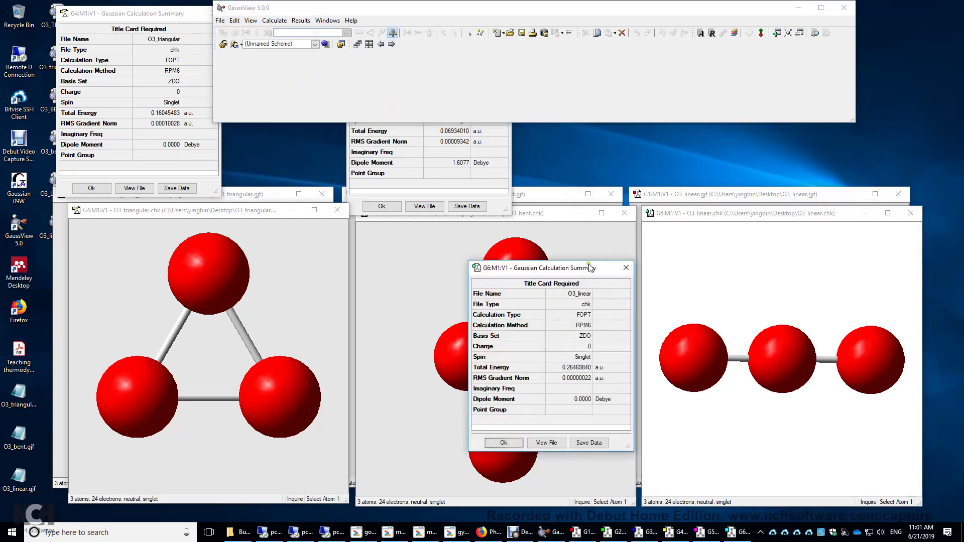
left_click_drag(590, 268, 795, 41)
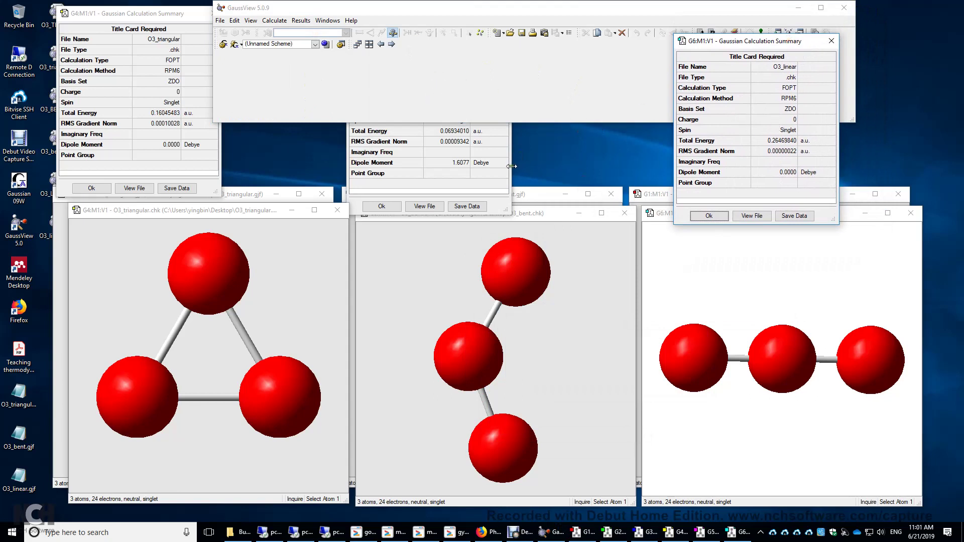
left_click(511, 167)
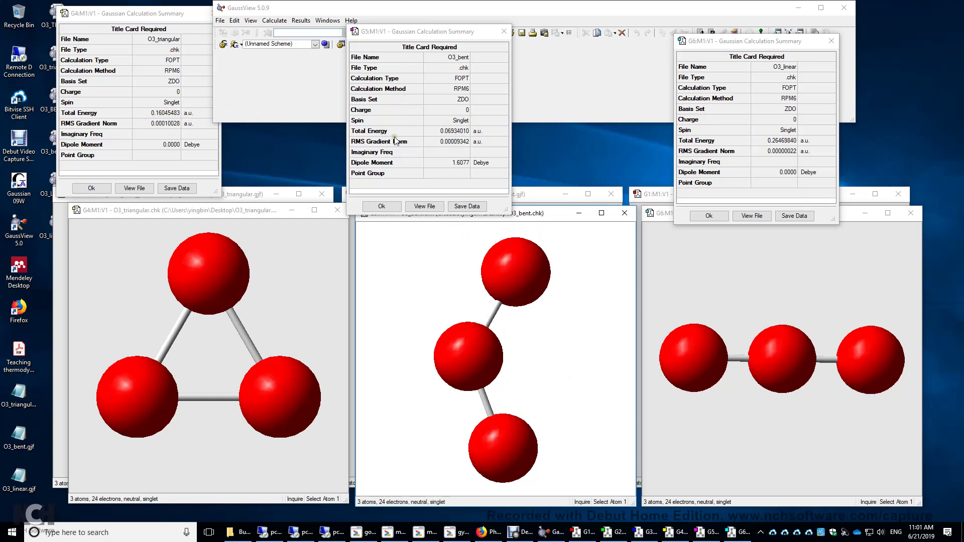
- Measure the triangular O3's O1–O2 bond length, 1.42763
left_click(261, 209)
left_click(540, 207)
left_click(321, 84)
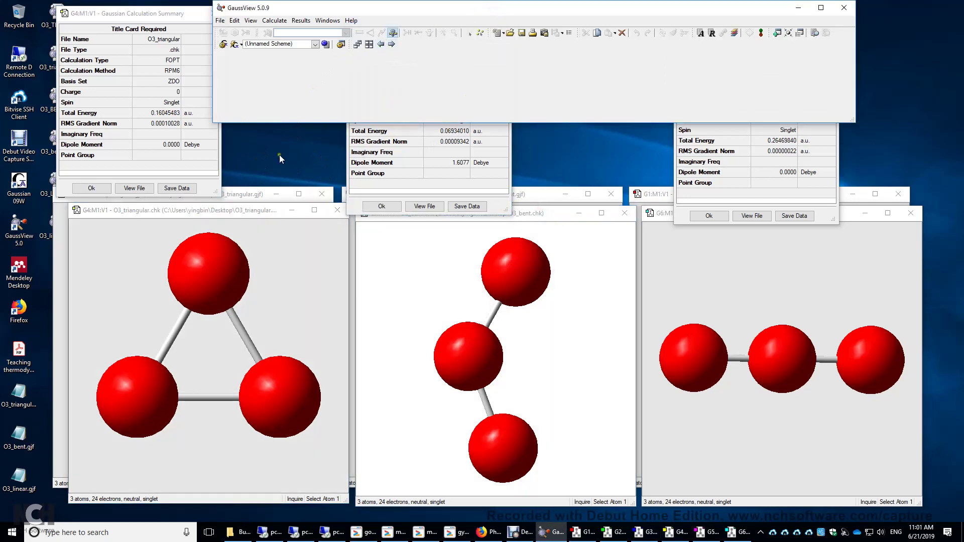
left_click(201, 267)
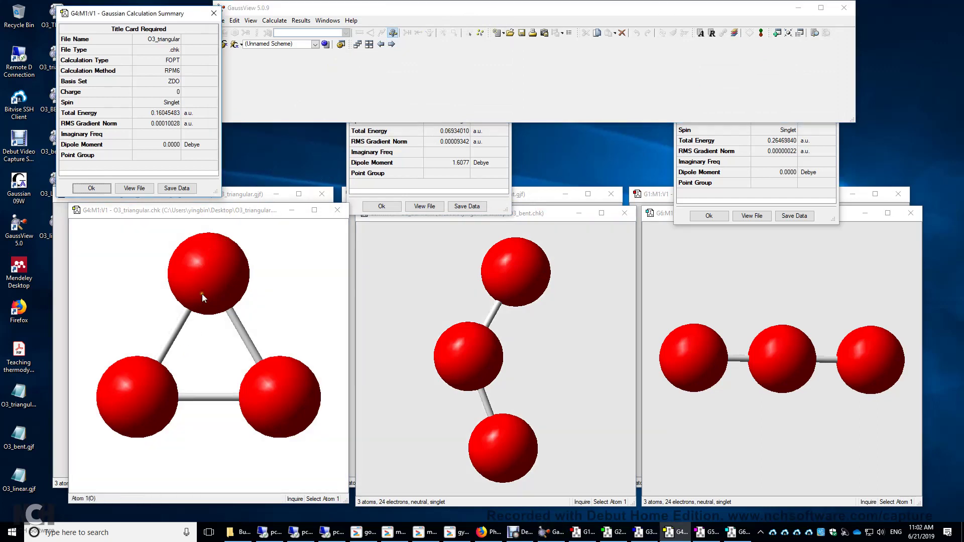
left_click(206, 279)
left_click(137, 398)
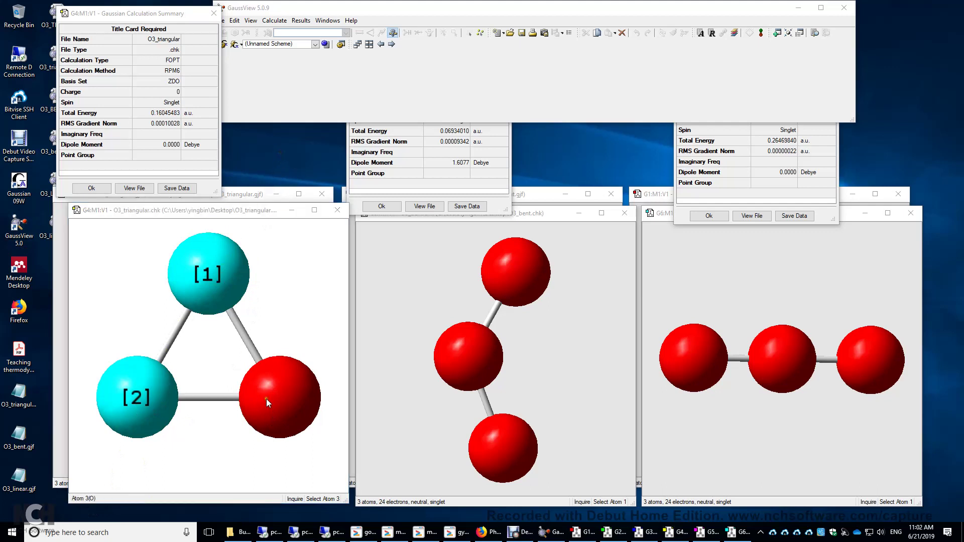
- Measure the triangle's O1–O3 and O2–O3 bond lengths, then clear the selection
left_click(345, 296)
left_click(221, 276)
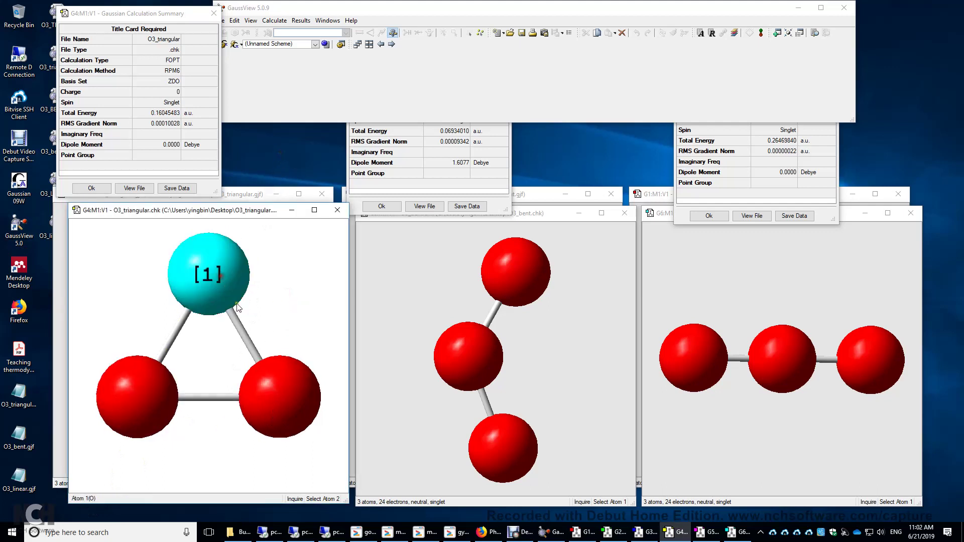
left_click(273, 399)
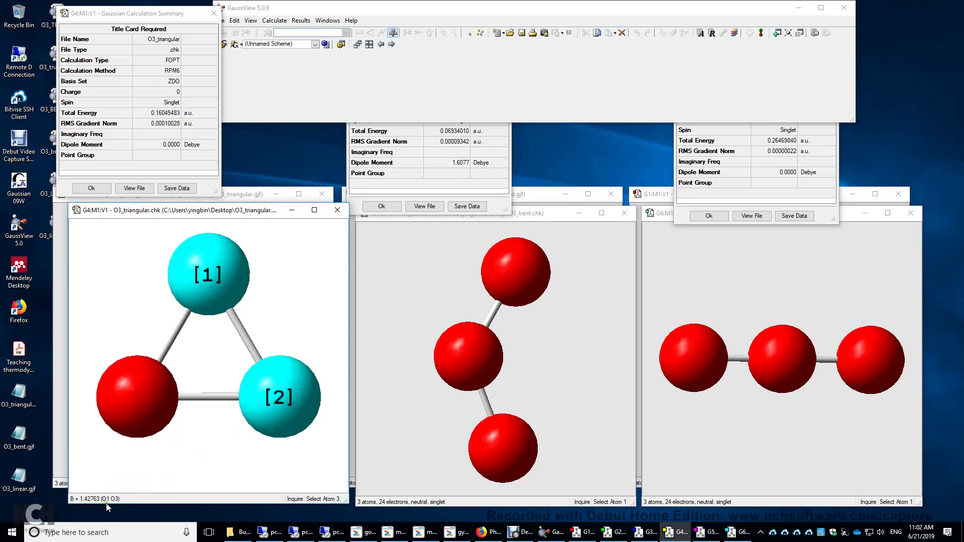
left_click(266, 336)
left_click(138, 399)
left_click(281, 405)
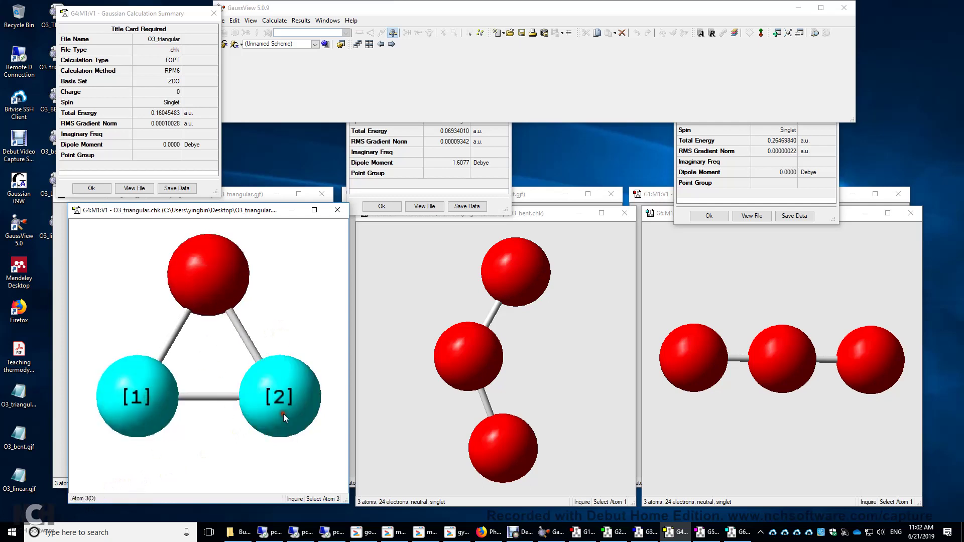
left_click(206, 466)
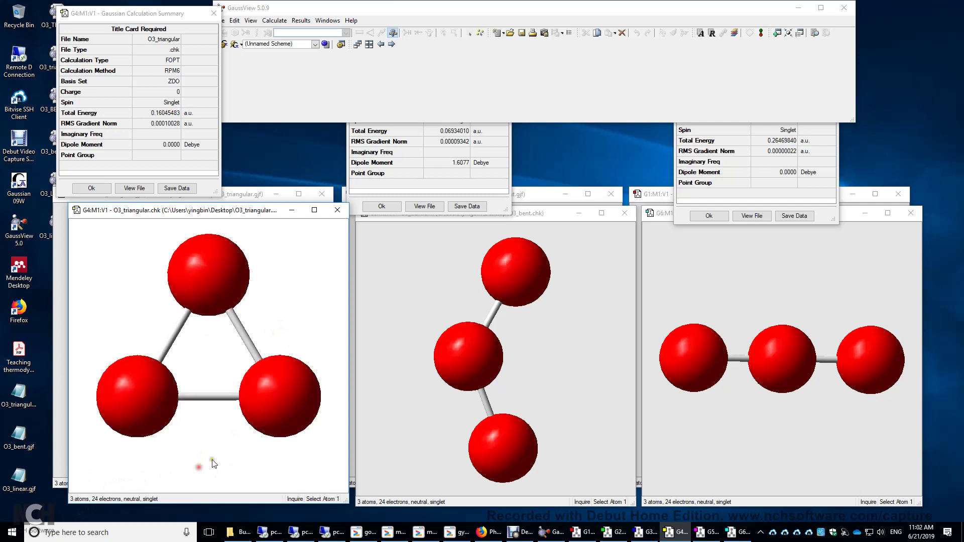
- Measure the bent O3 bond (1.16845) and the linear O3 bond (1.09027)
left_click(587, 345)
left_click(512, 280)
left_click(483, 356)
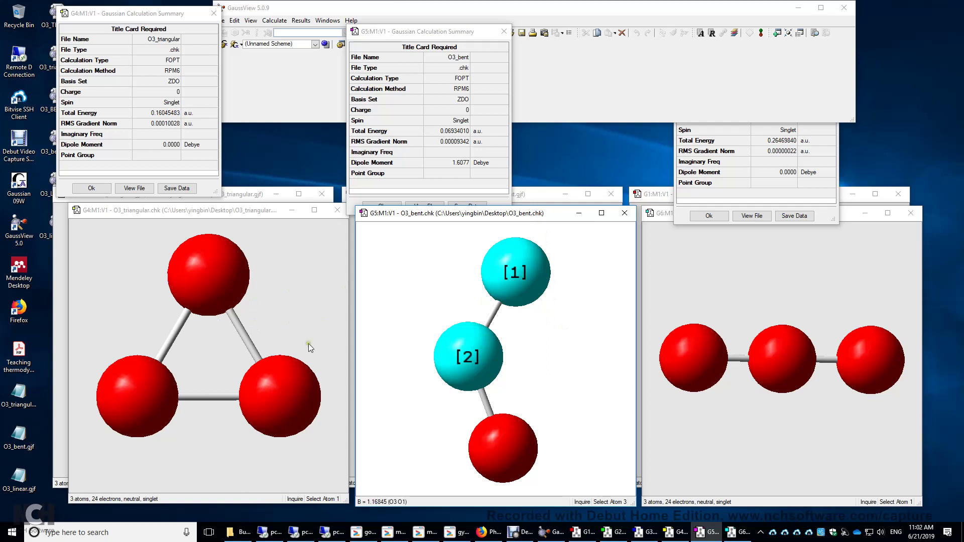
left_click(774, 501)
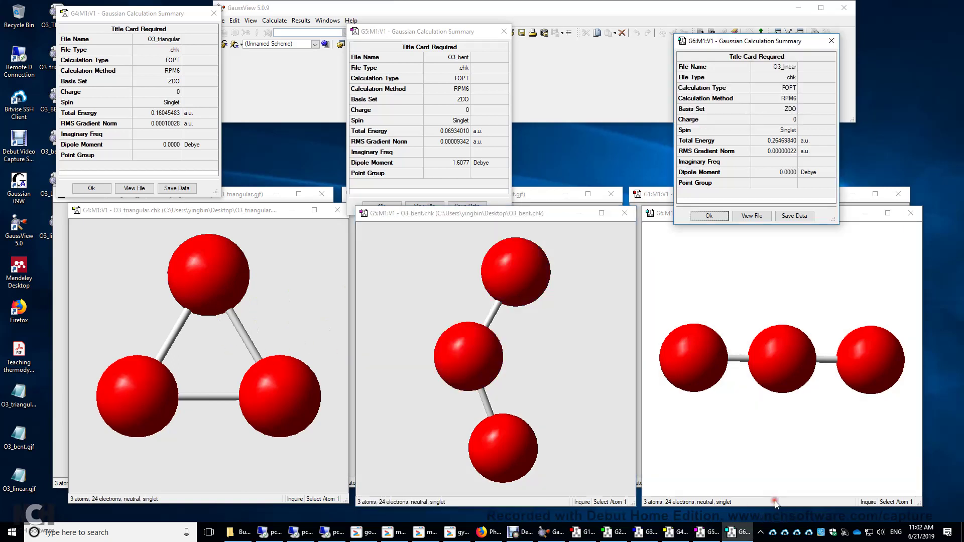
left_click(707, 348)
left_click(793, 357)
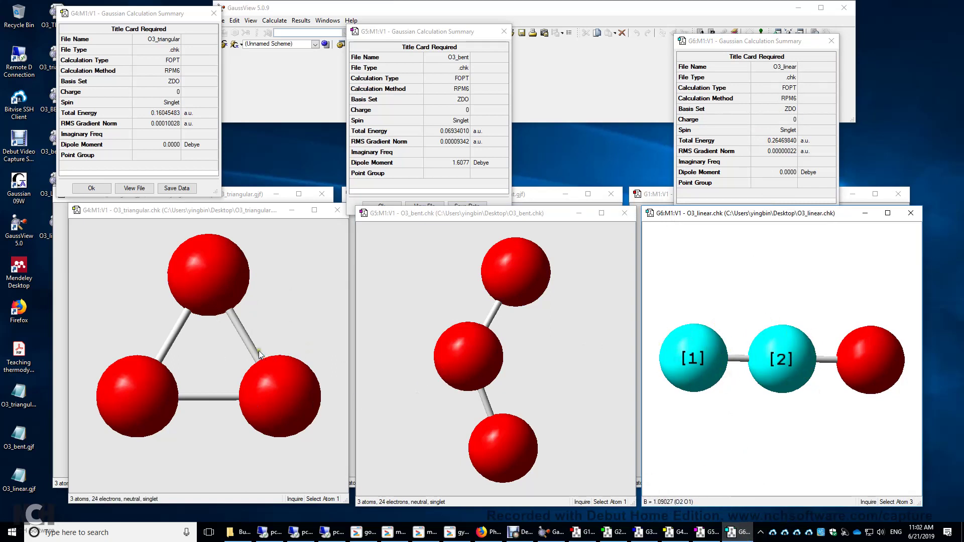
- Re-measure the triangle's O1–O2 bond so it shows 1.42763 Å
left_click(213, 278)
left_click(210, 276)
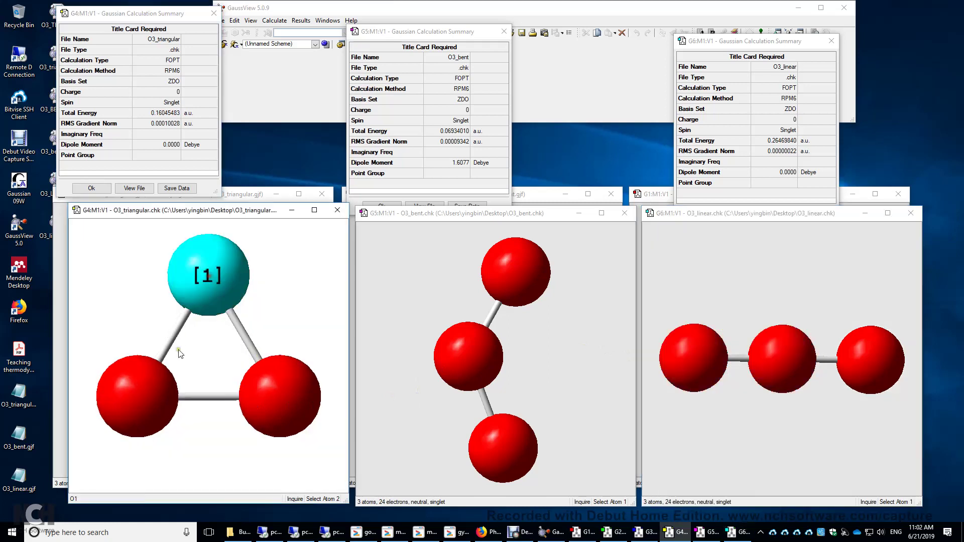
left_click(149, 393)
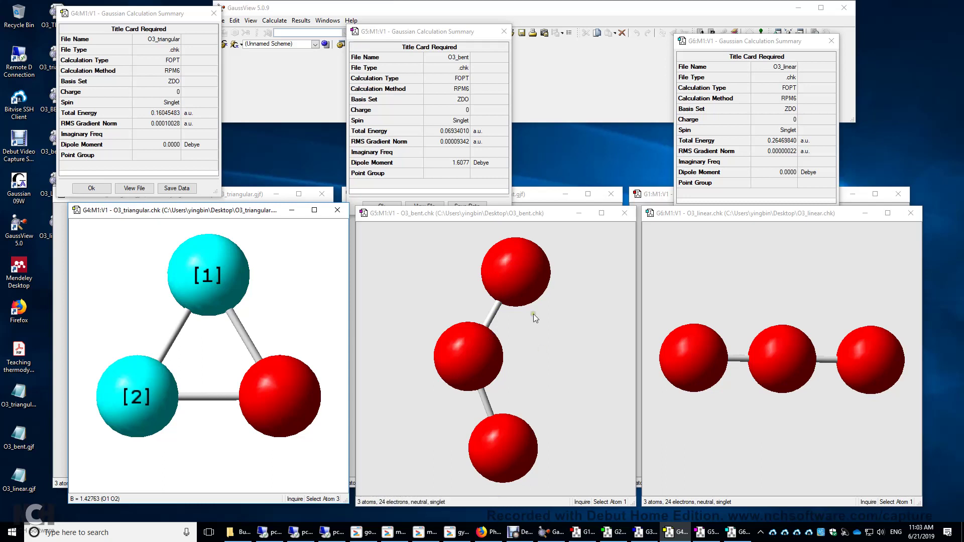
left_click(483, 291)
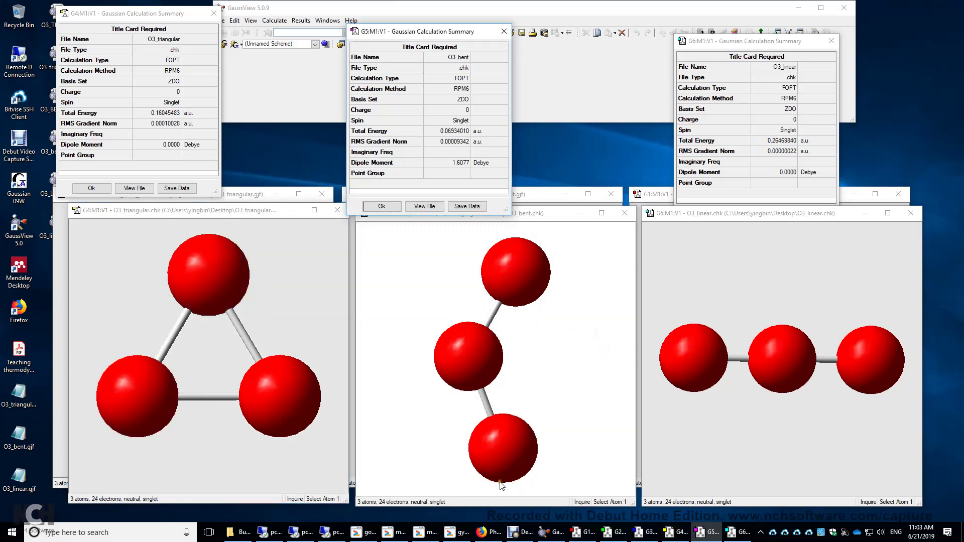